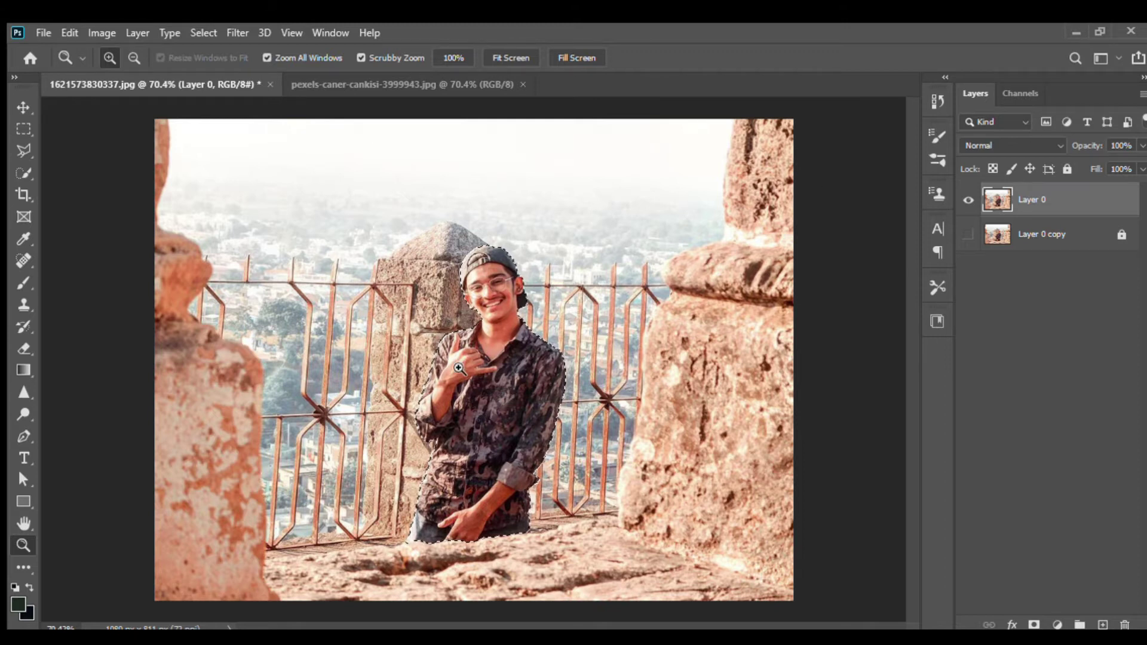
click(477, 368)
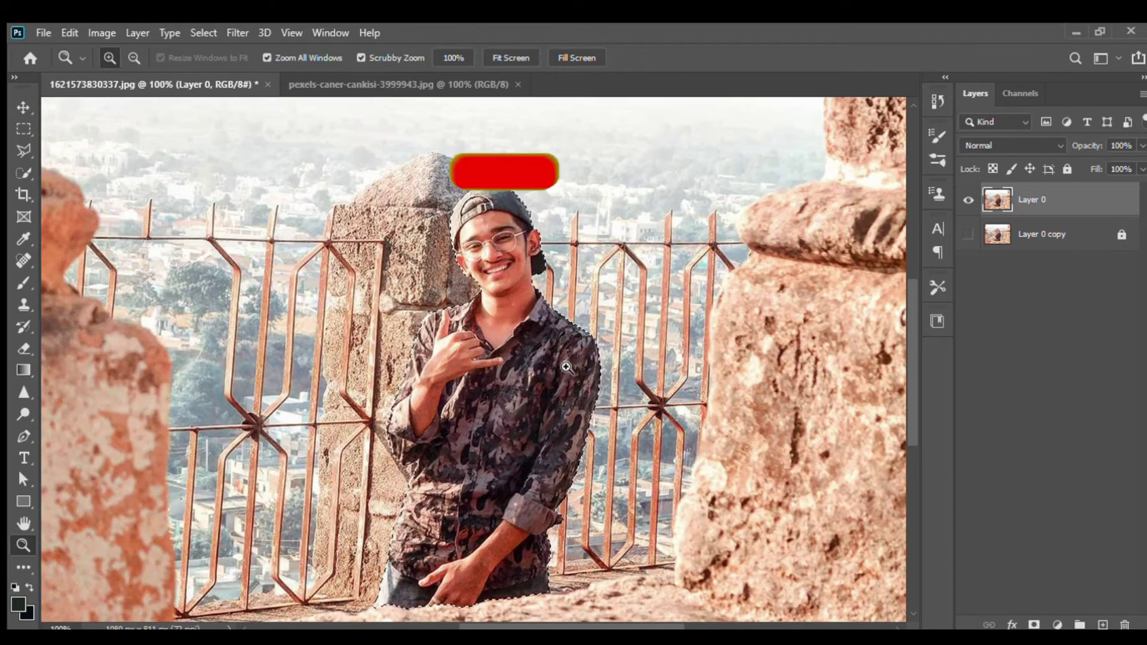
click(968, 234)
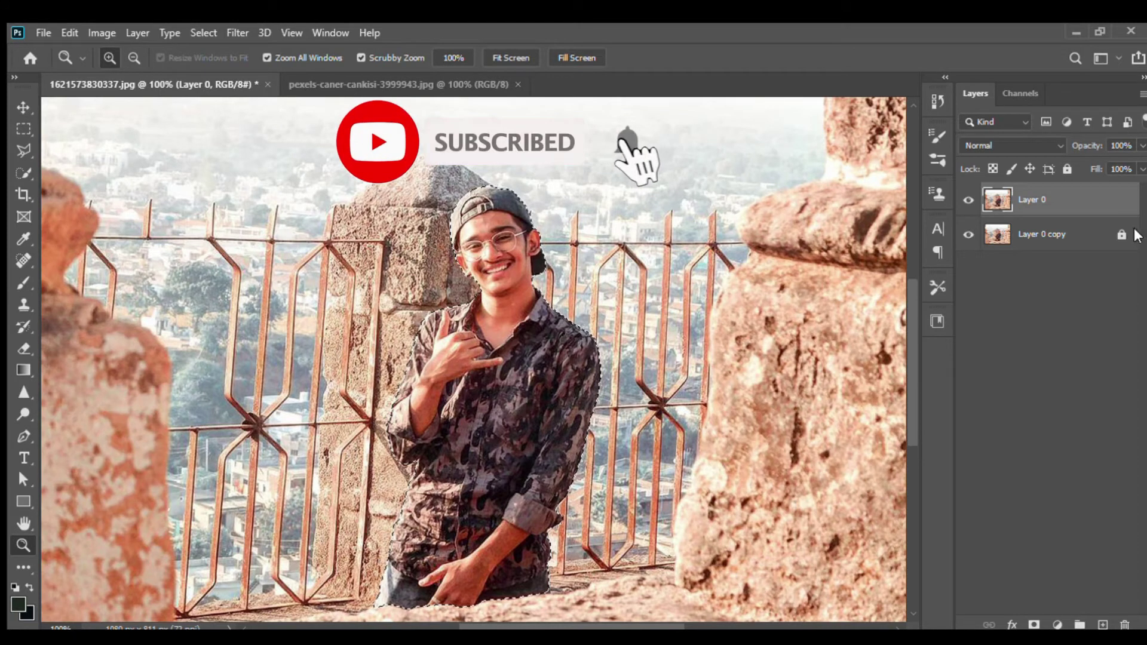
click(969, 200)
click(968, 201)
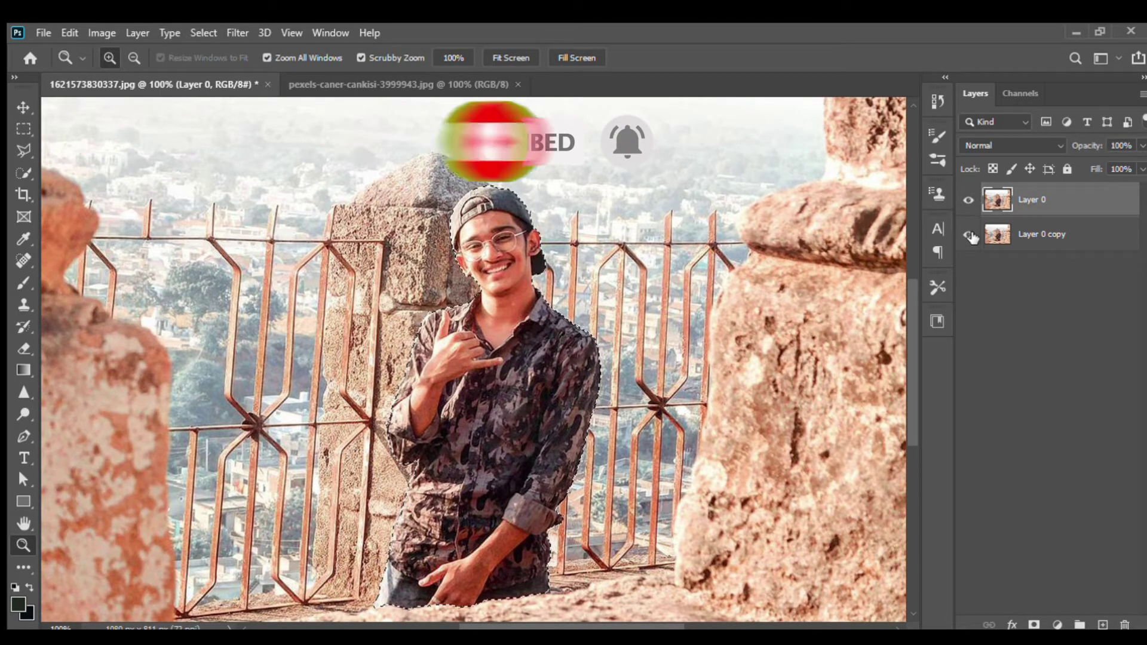
click(968, 234)
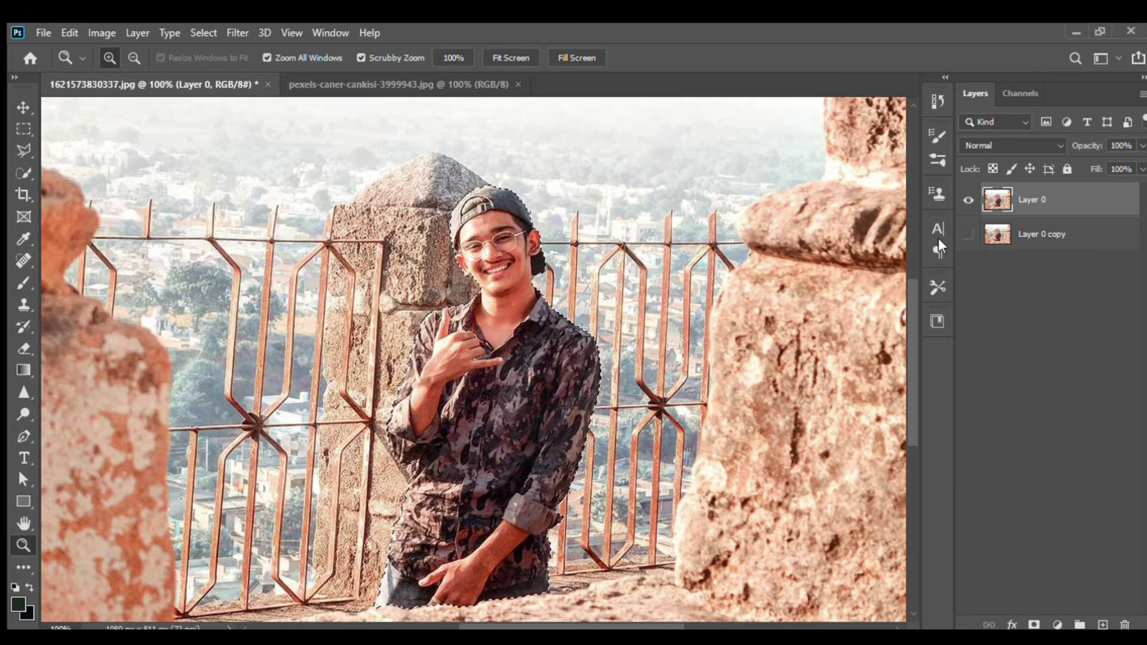
click(1080, 230)
click(1064, 169)
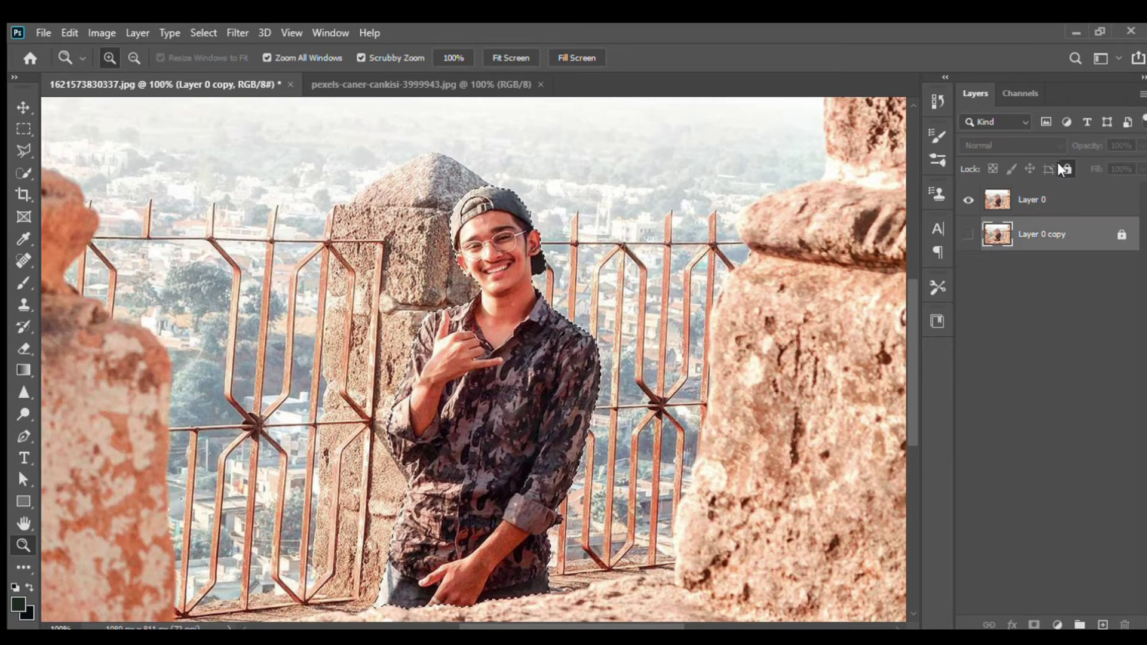
click(1082, 203)
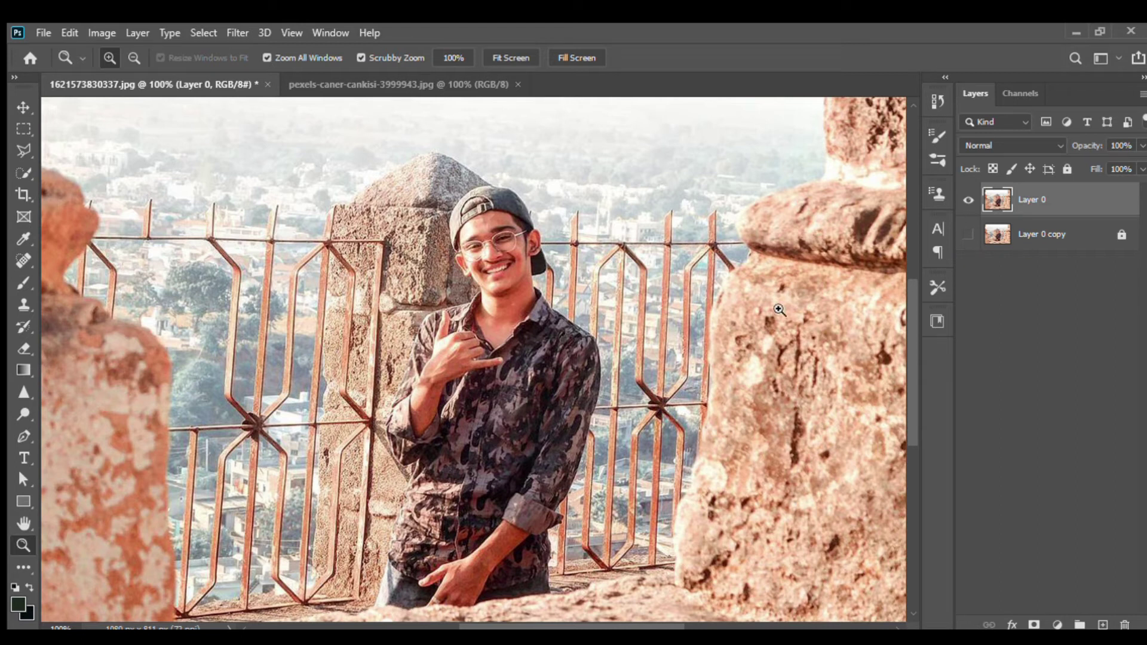
mouse_move(607, 391)
mouse_down()
mouse_move(564, 396)
mouse_move(585, 407)
mouse_up()
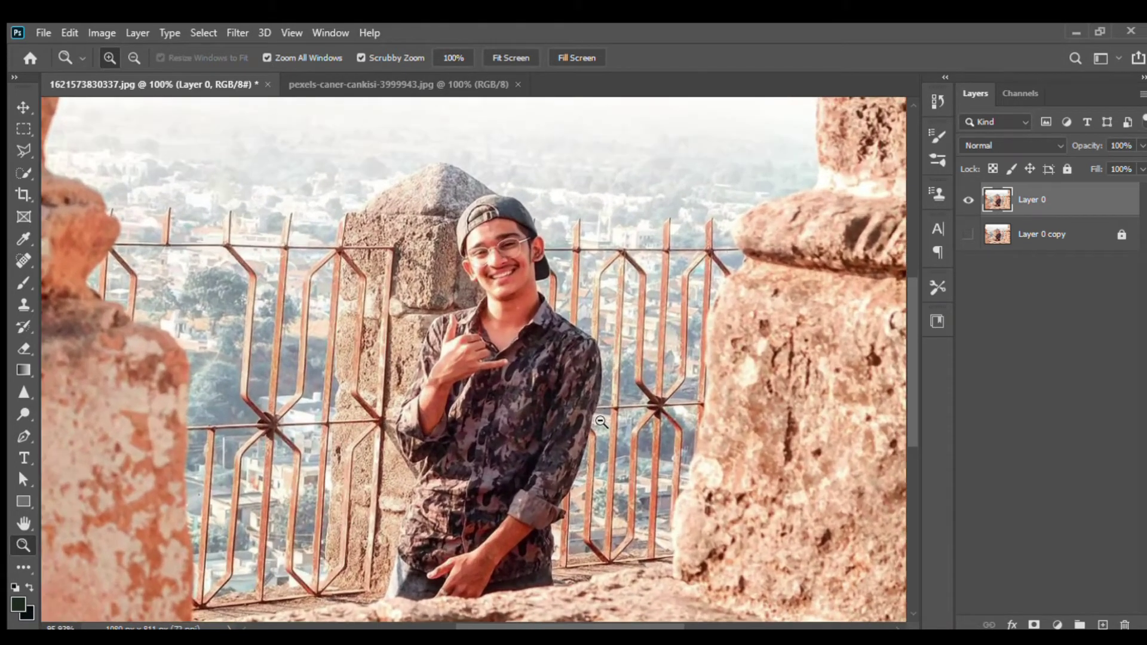
mouse_move(535, 377)
mouse_down()
mouse_move(508, 288)
mouse_move(537, 361)
mouse_move(360, 294)
mouse_up()
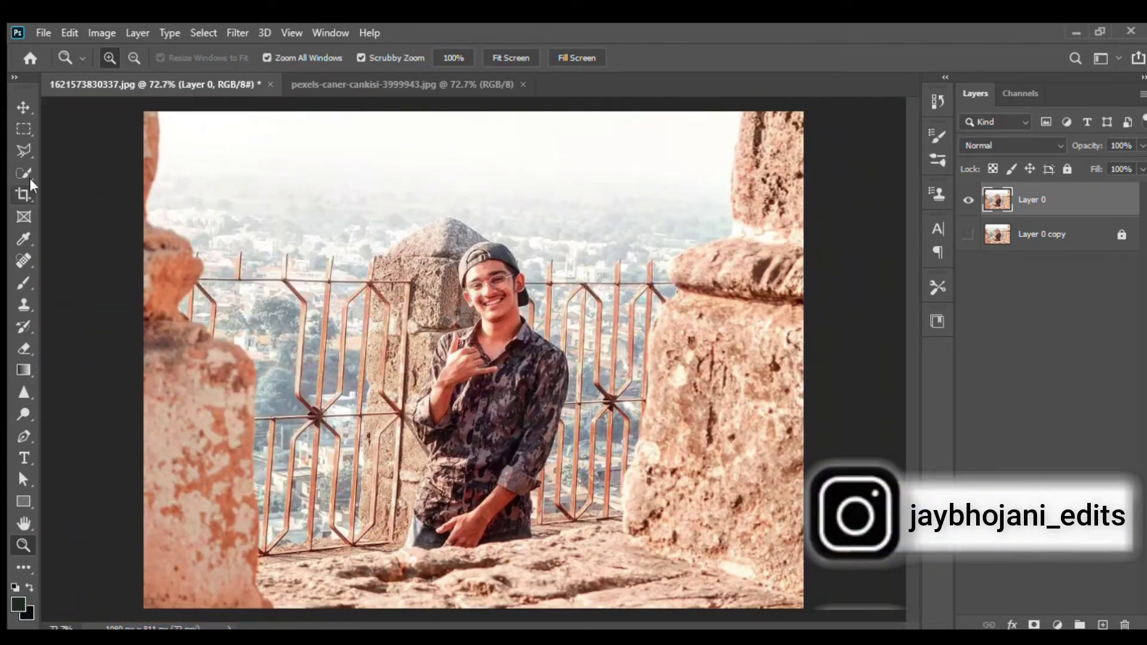
- Quick-select the man's whole figure from cap to waist, separating him from the fence and city
click(27, 176)
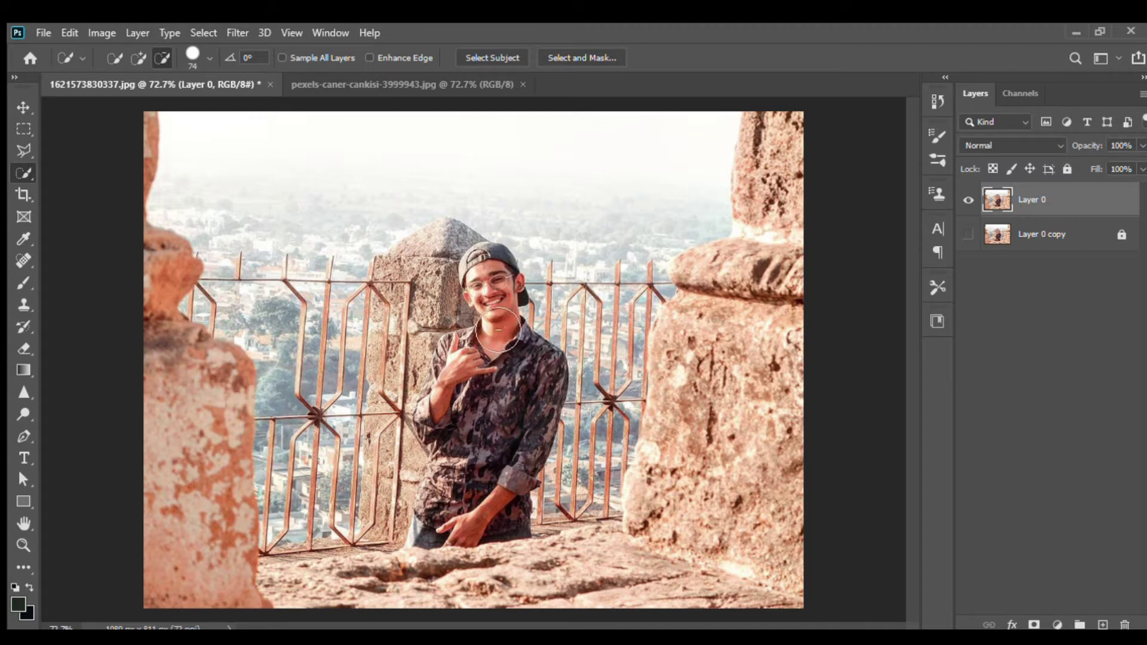
key(z)
drag(501, 323, 509, 326)
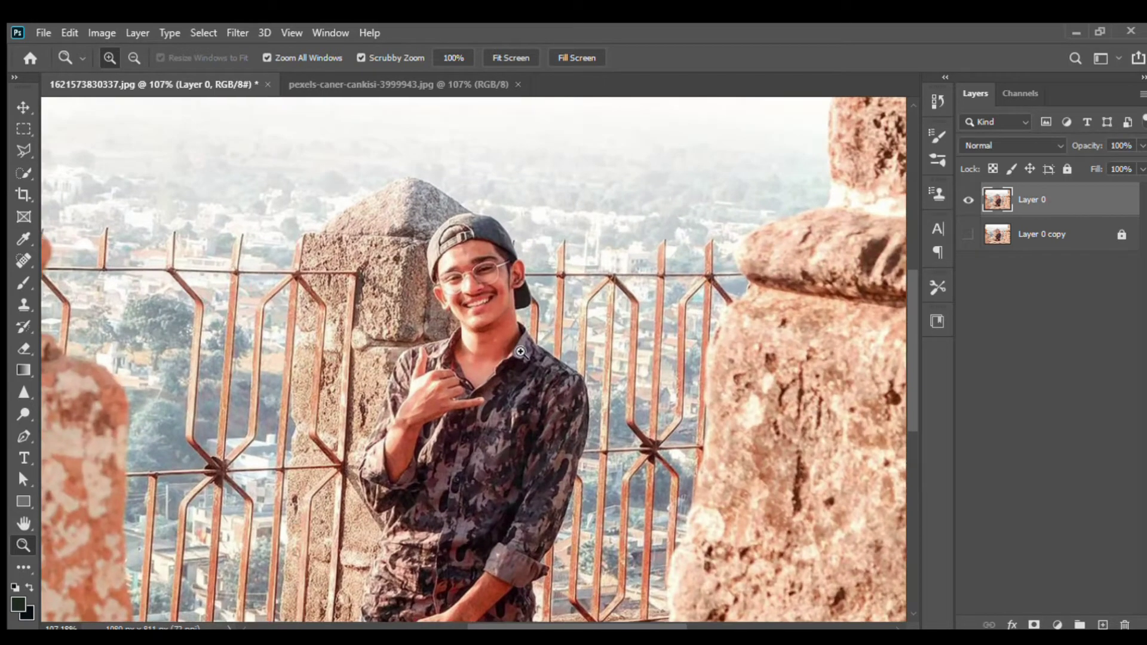
scroll(515, 346, down, 3)
key(w)
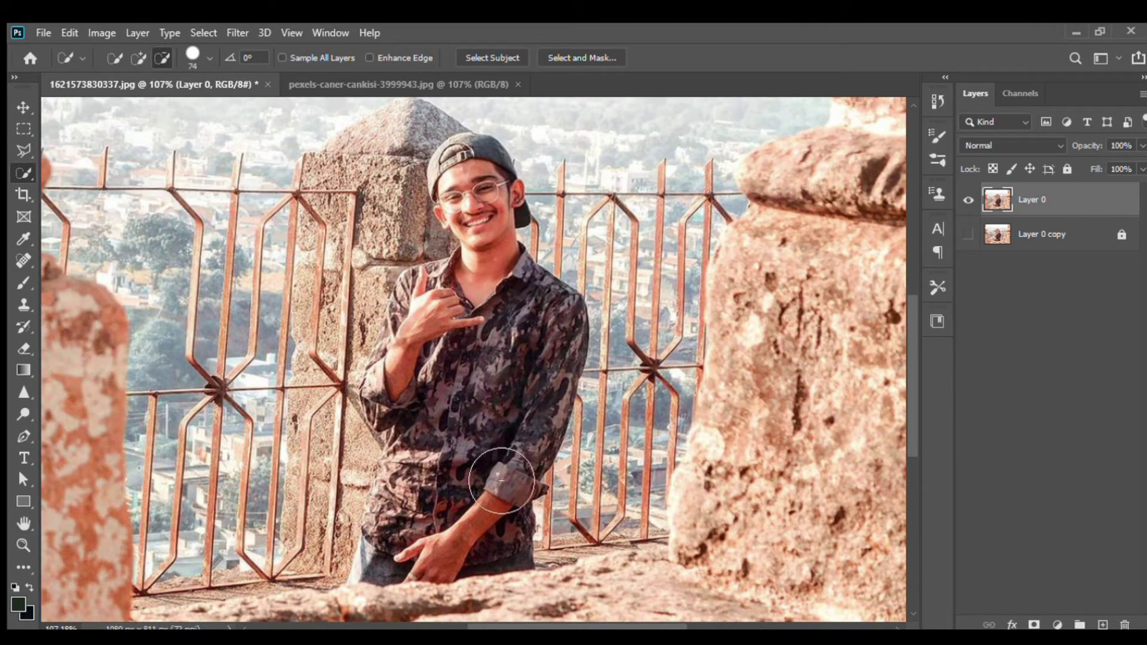
click(512, 470)
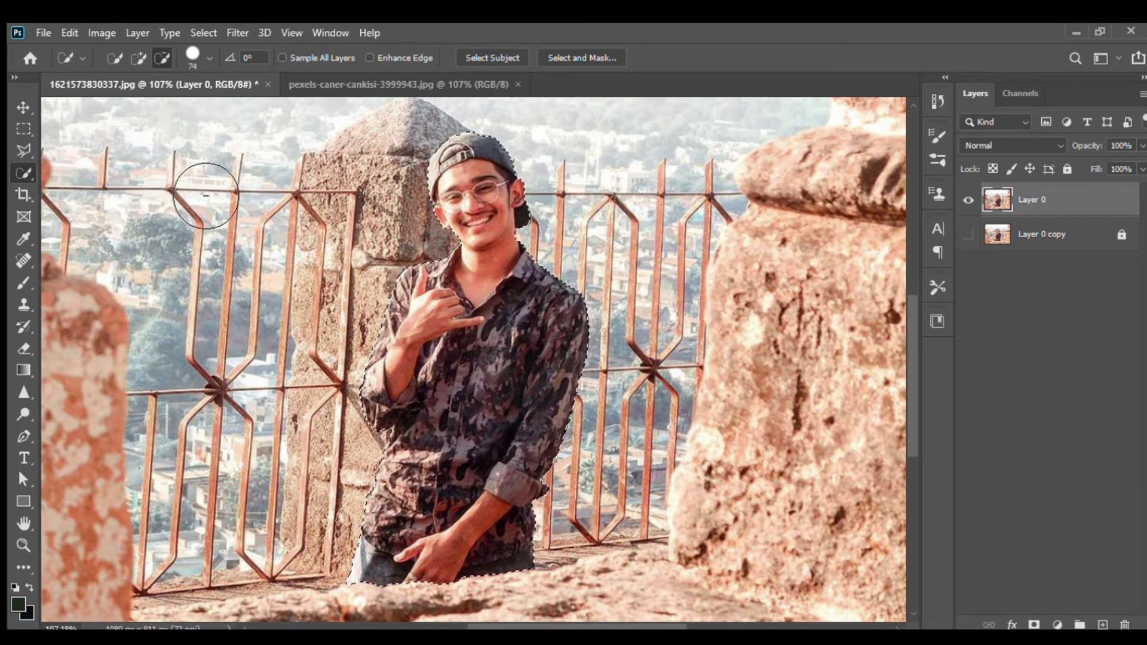
click(21, 107)
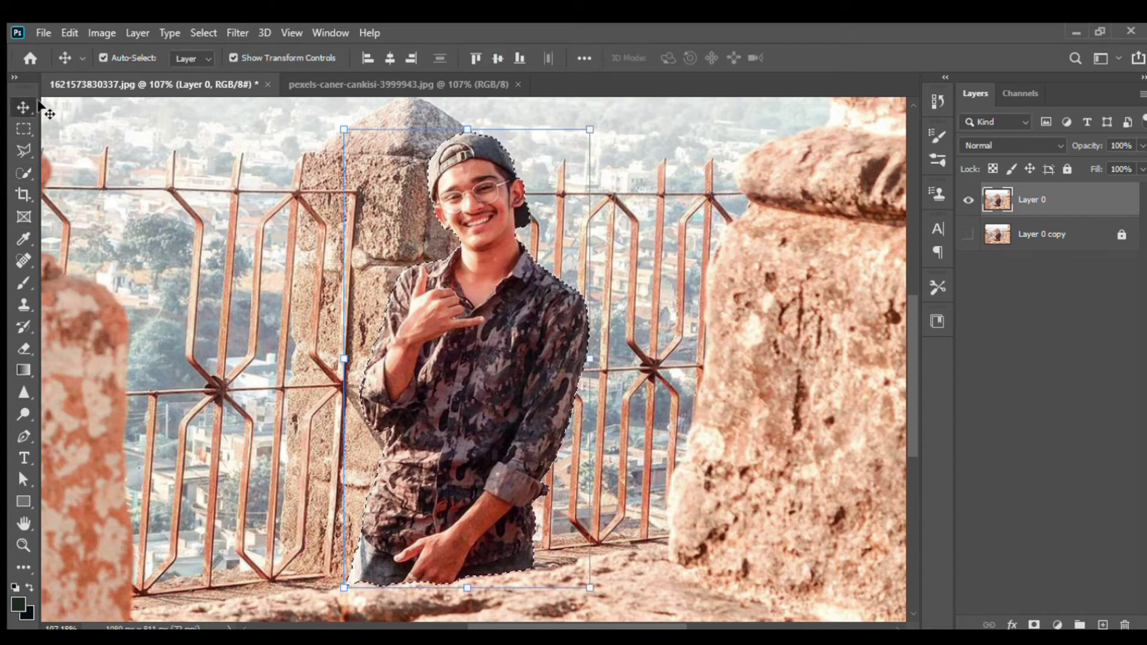
key(z)
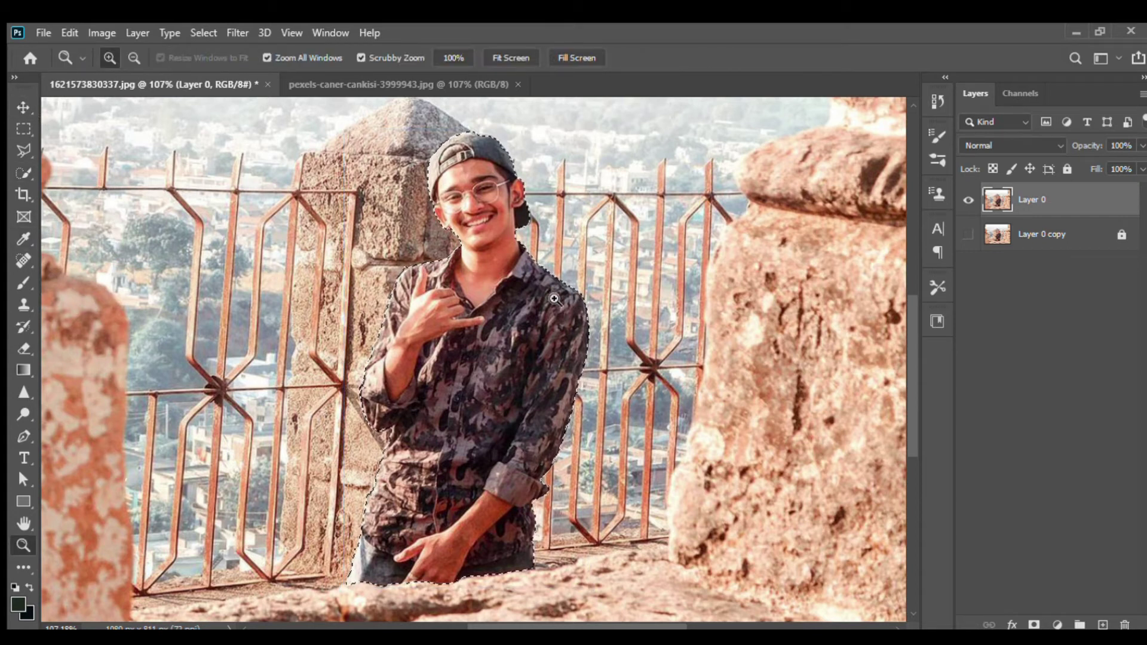
key(ctrl+d)
click(545, 258)
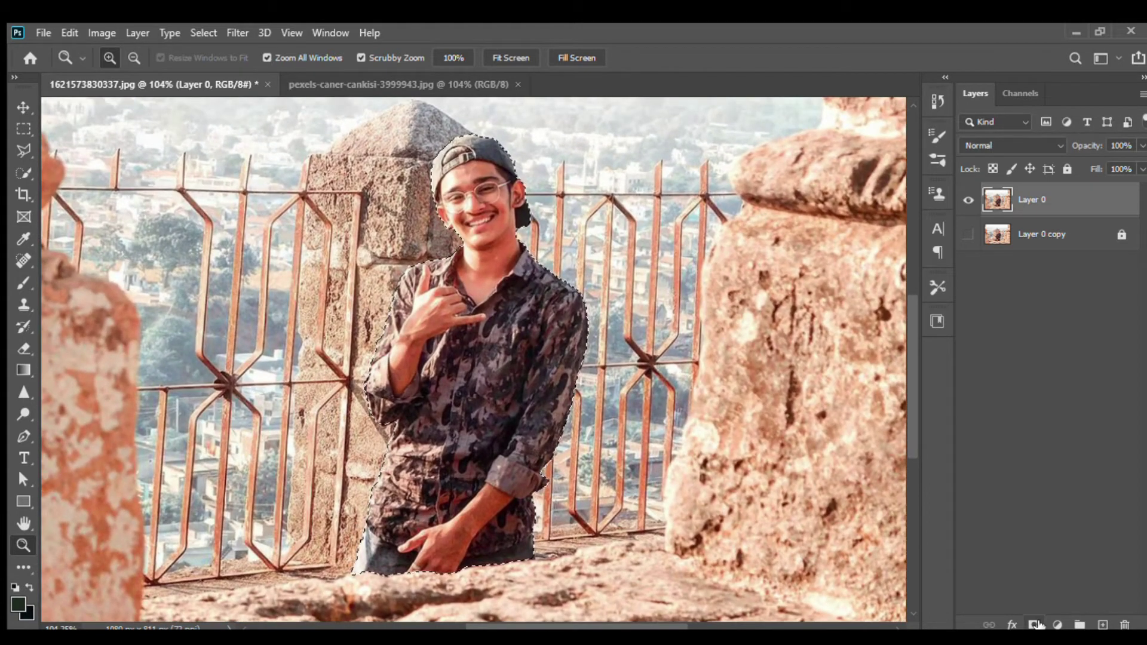
- Mask out everything except the selected man and apply the mask permanently to Layer 0
click(1035, 624)
drag(611, 490, 574, 491)
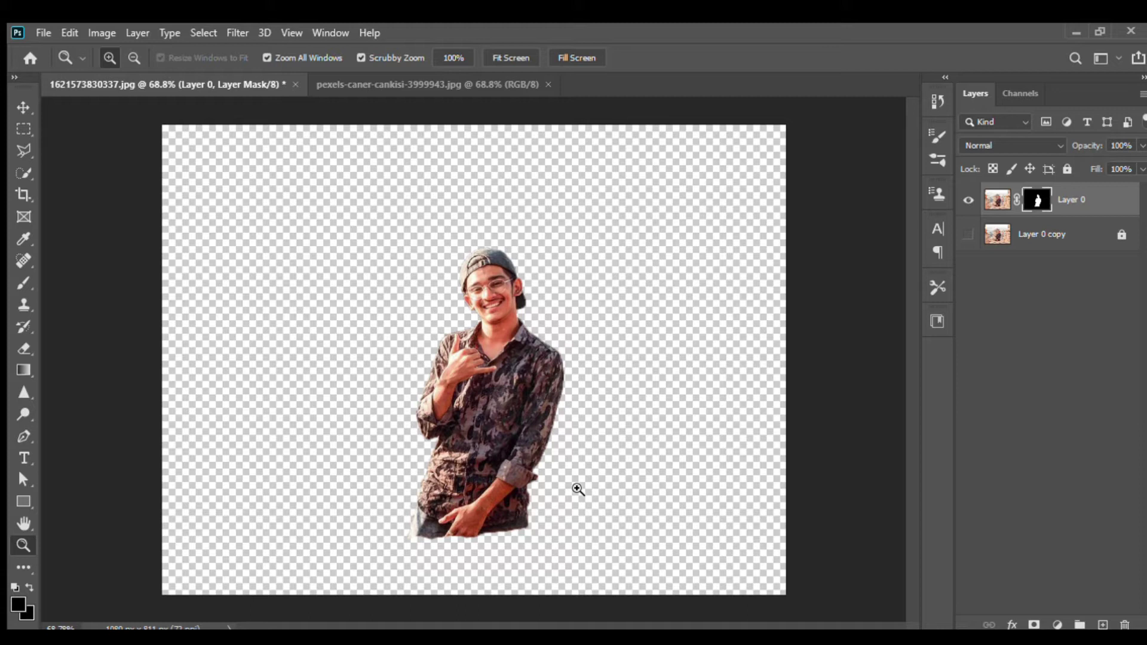
drag(511, 413, 547, 418)
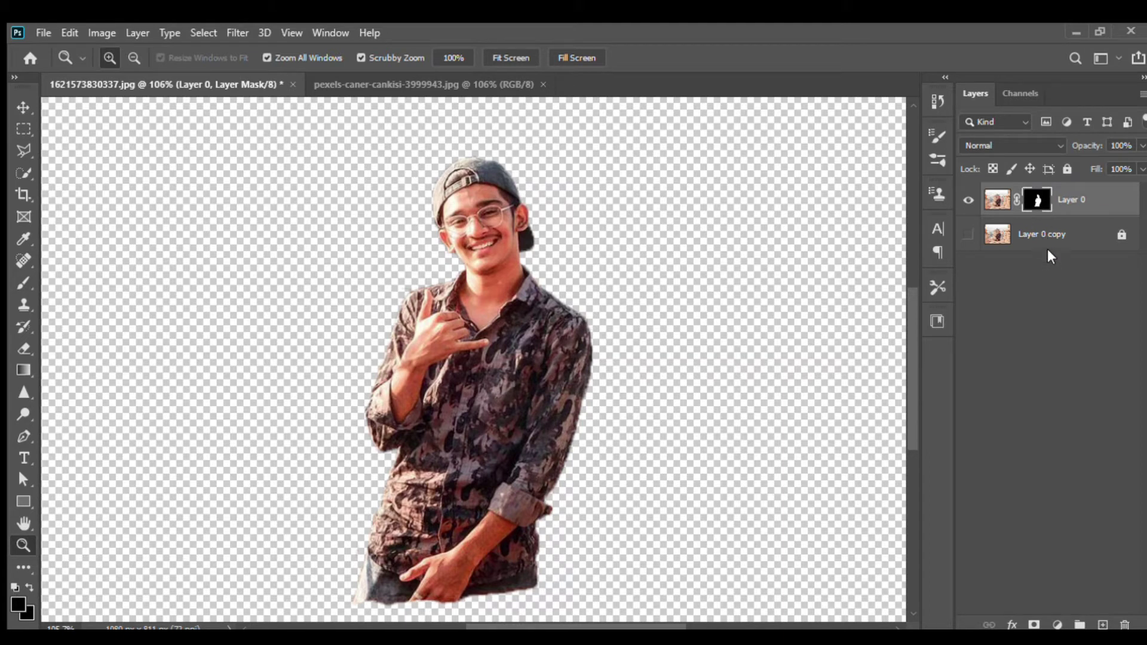
key(ctrl+e)
drag(1062, 200, 1077, 210)
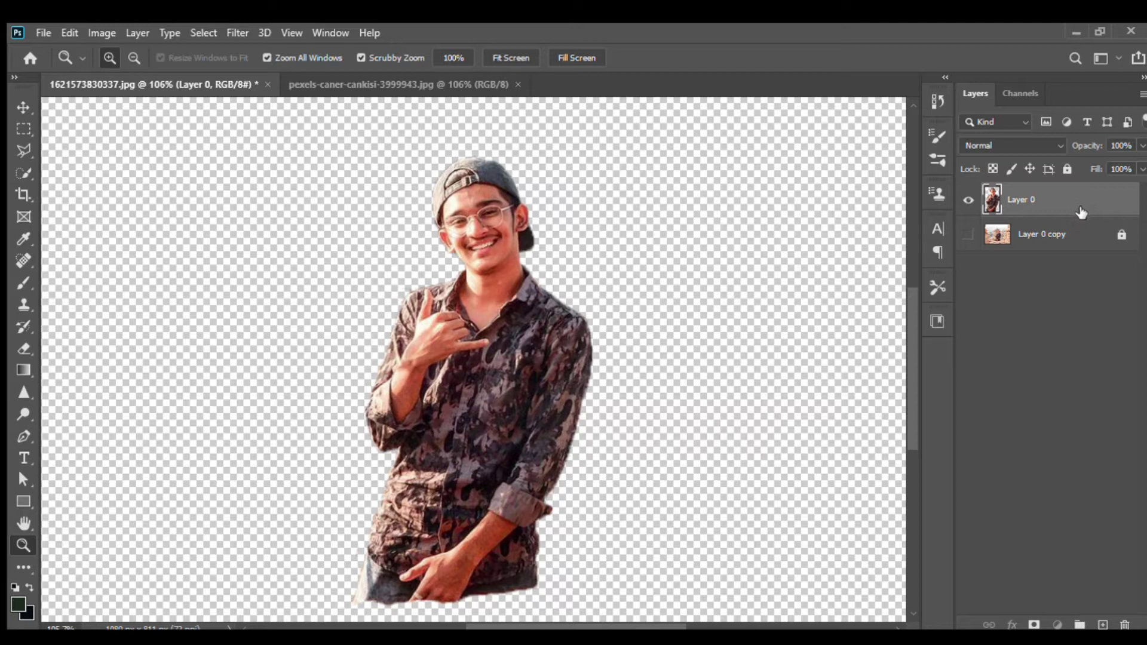
- Duplicate the cutout, hide the copy beneath Layer 0, and reselect Layer 0
key(ctrl+j)
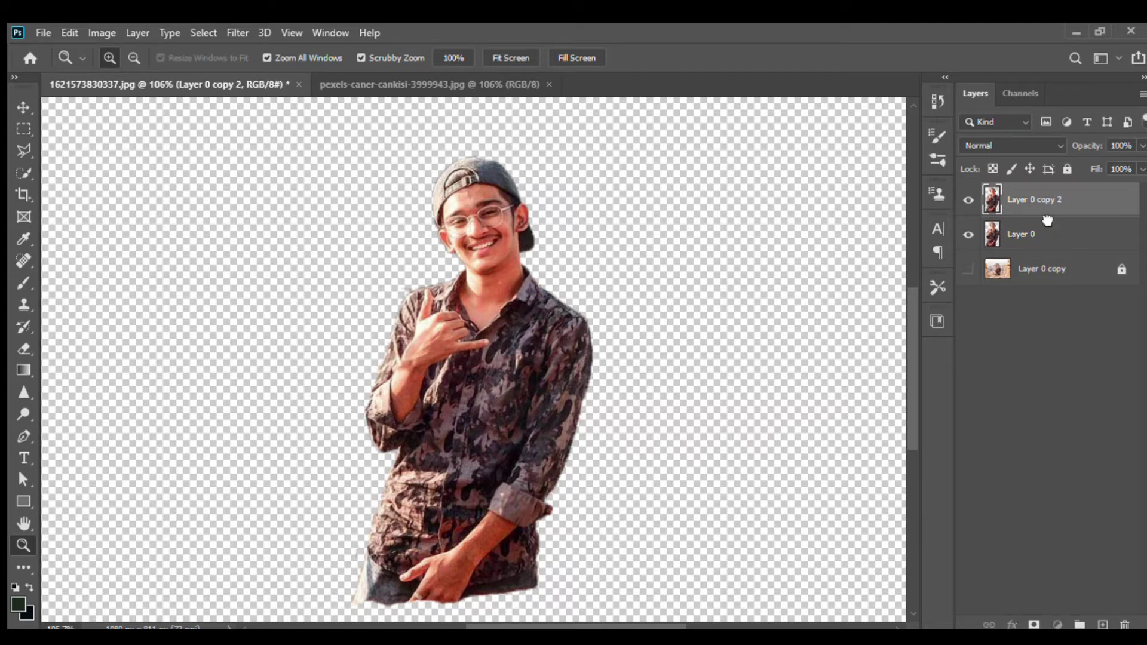
drag(1040, 236, 1047, 218)
click(1043, 230)
click(968, 234)
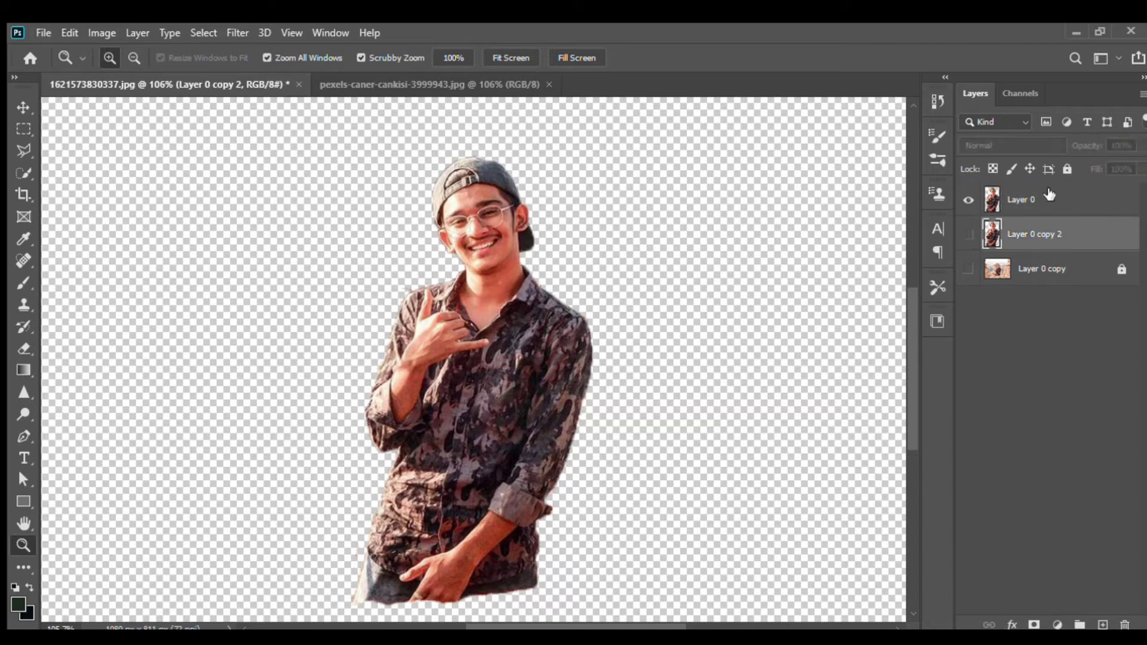
click(1046, 200)
mouse_move(556, 301)
mouse_down()
mouse_move(475, 310)
mouse_move(537, 311)
mouse_up()
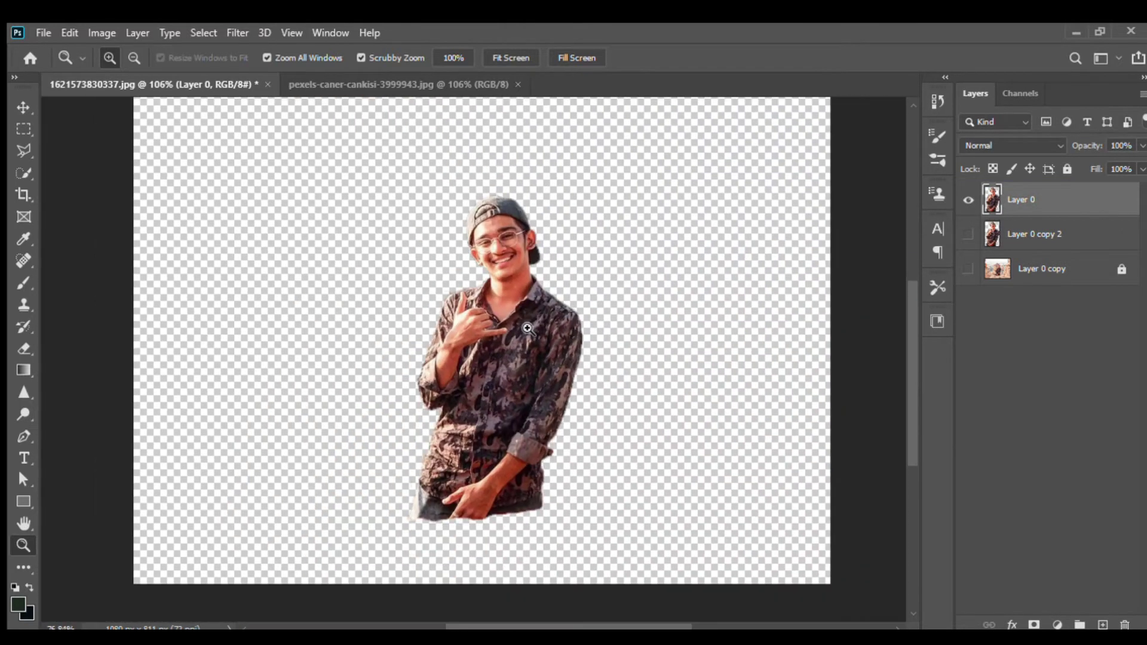
- Toggle the background photo on and off to check the cutout edges, leaving it hidden
click(969, 270)
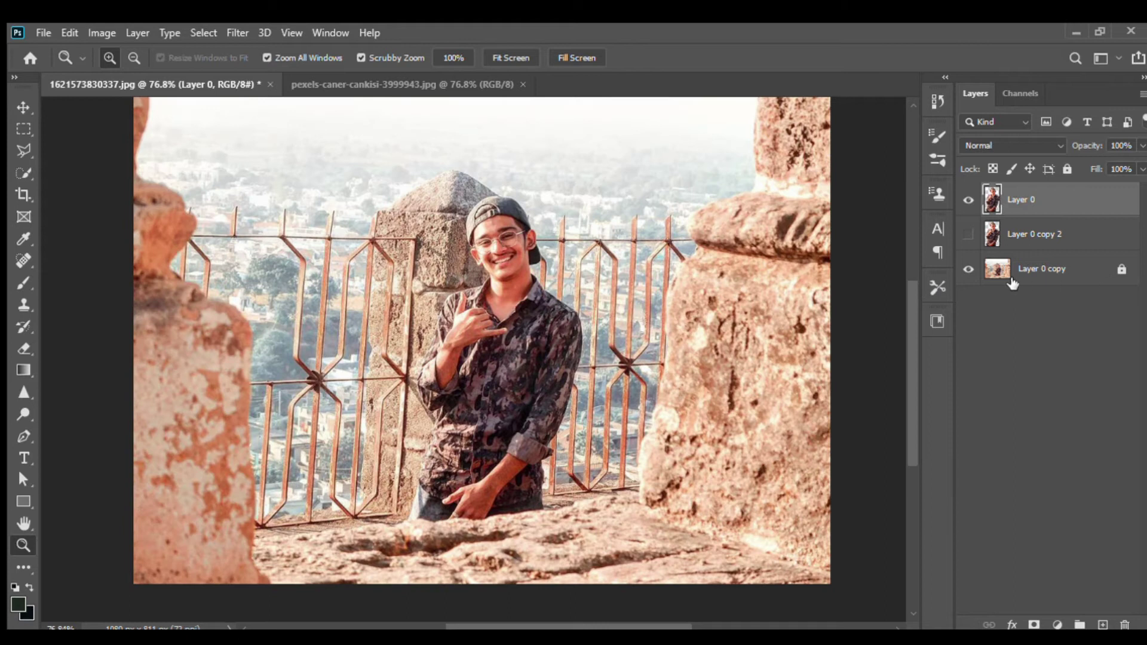
click(969, 270)
click(969, 269)
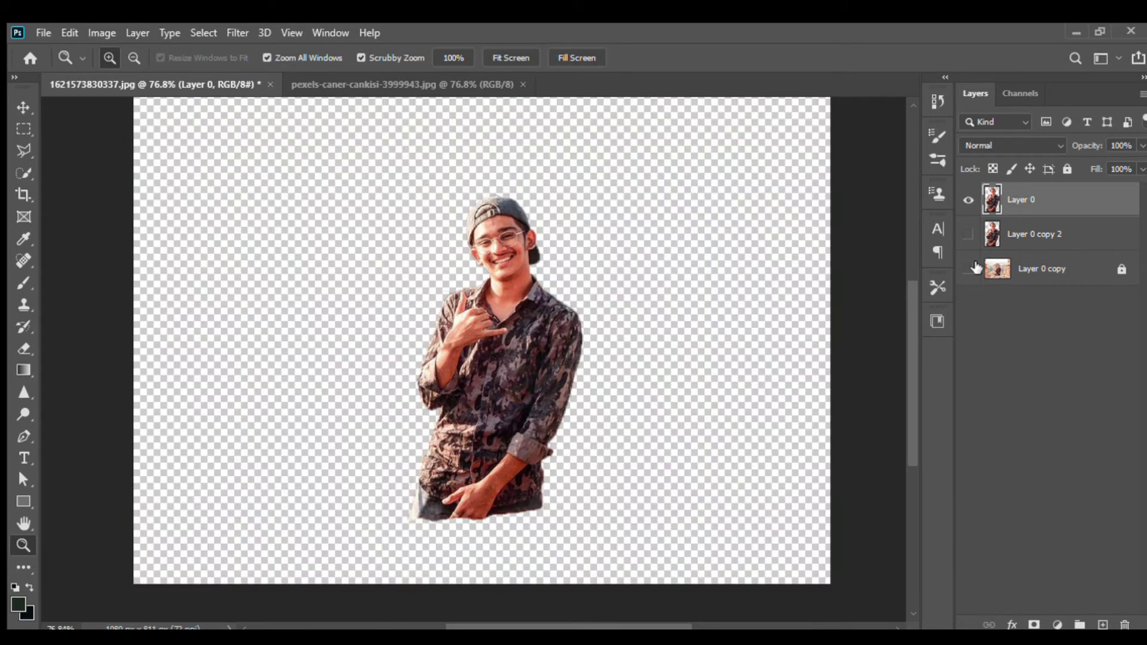
click(969, 269)
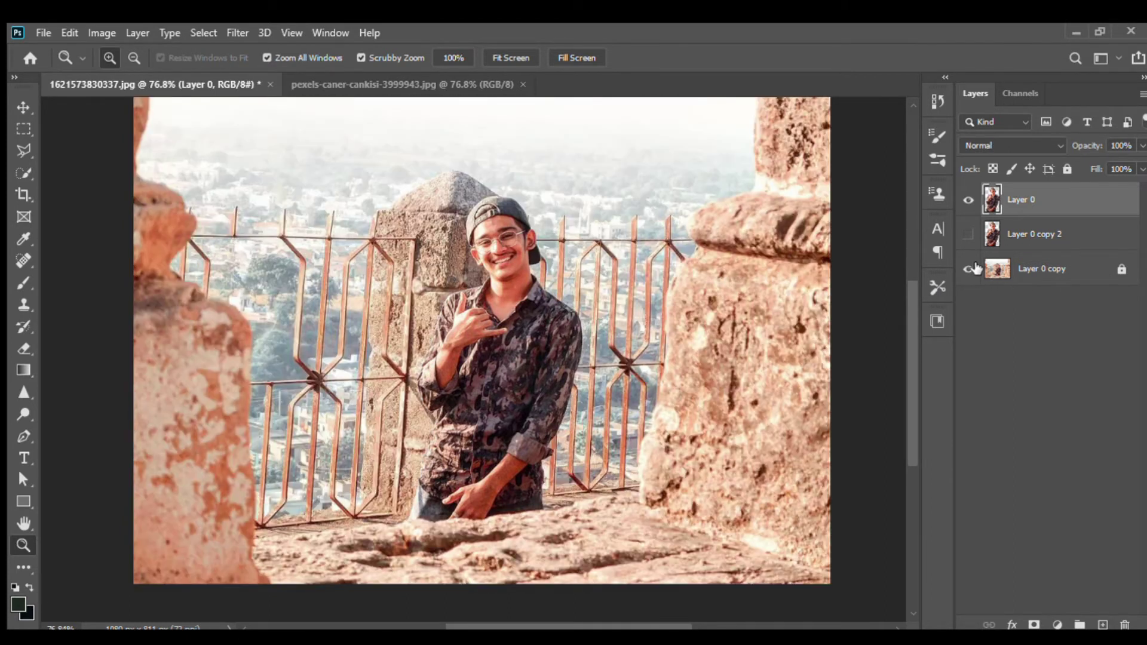
drag(524, 335, 555, 338)
click(968, 270)
click(969, 269)
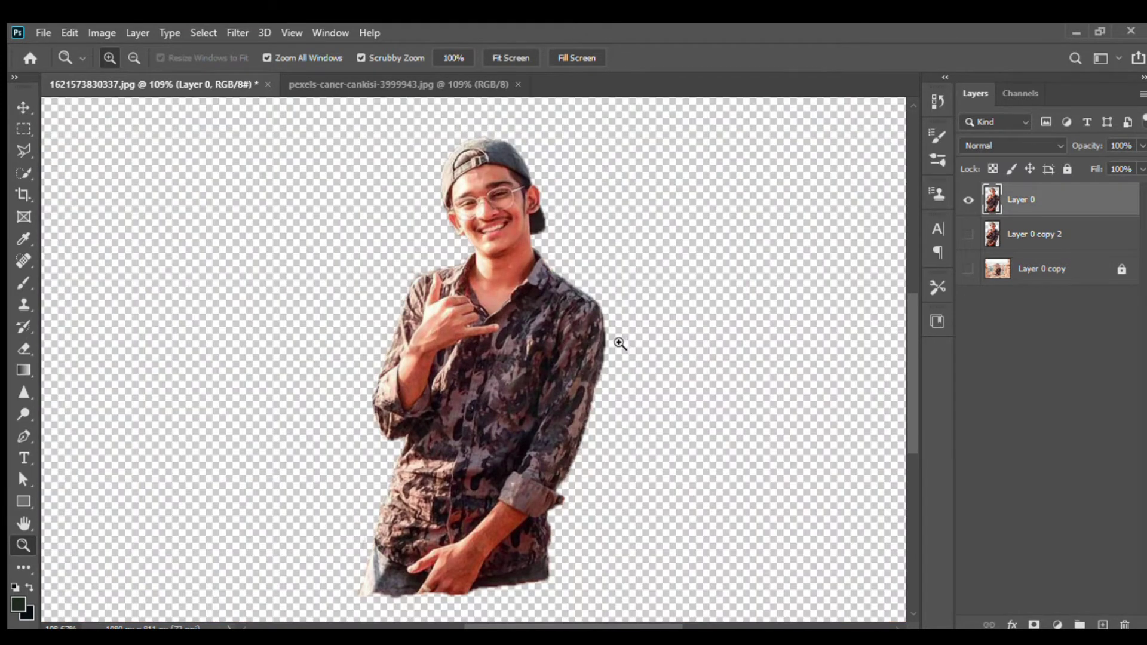
drag(617, 340, 586, 348)
- Switch to the mosque photo document and zoom in to inspect it
click(14, 104)
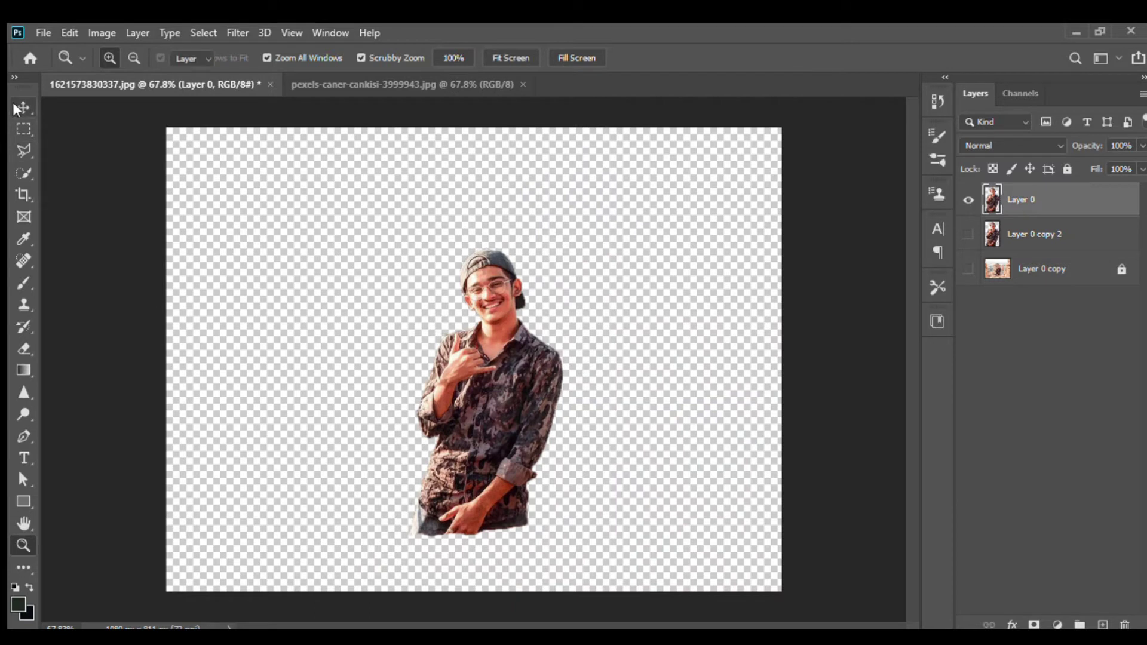
click(371, 83)
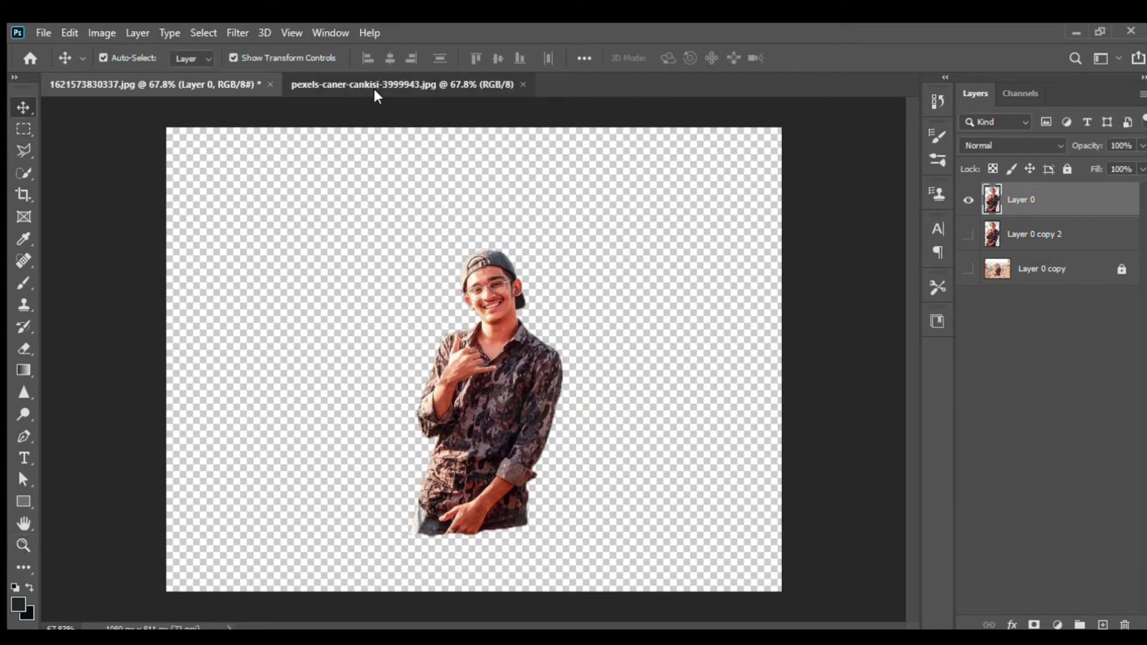
key(z)
mouse_move(386, 287)
mouse_down()
mouse_move(491, 360)
mouse_move(573, 383)
mouse_up()
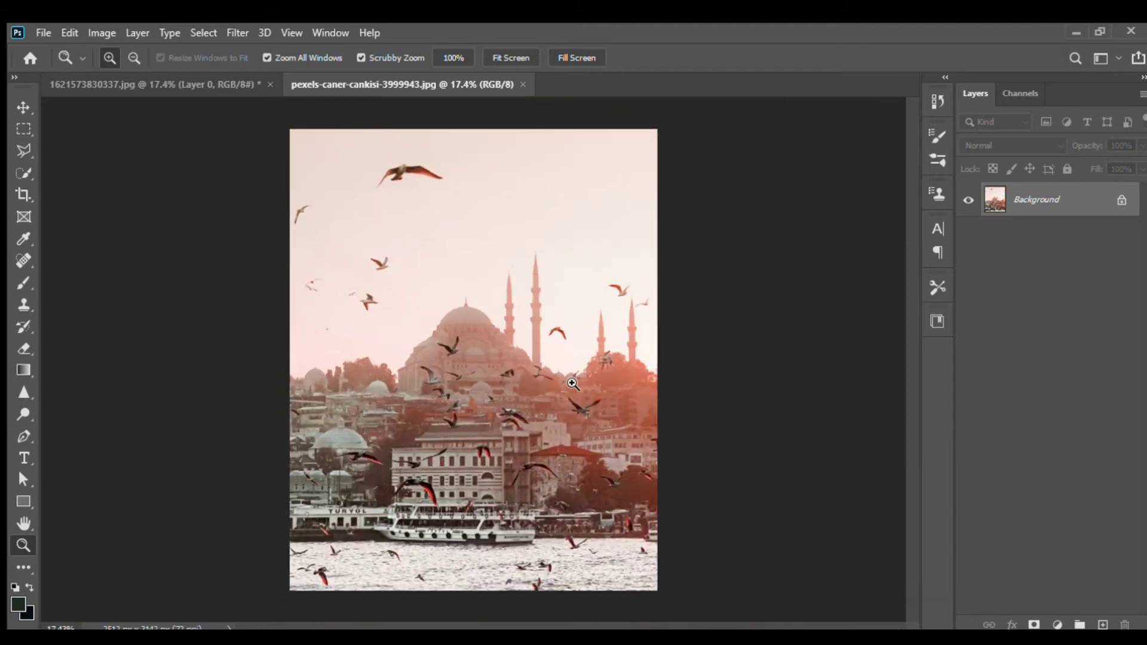
click(574, 385)
click(291, 354)
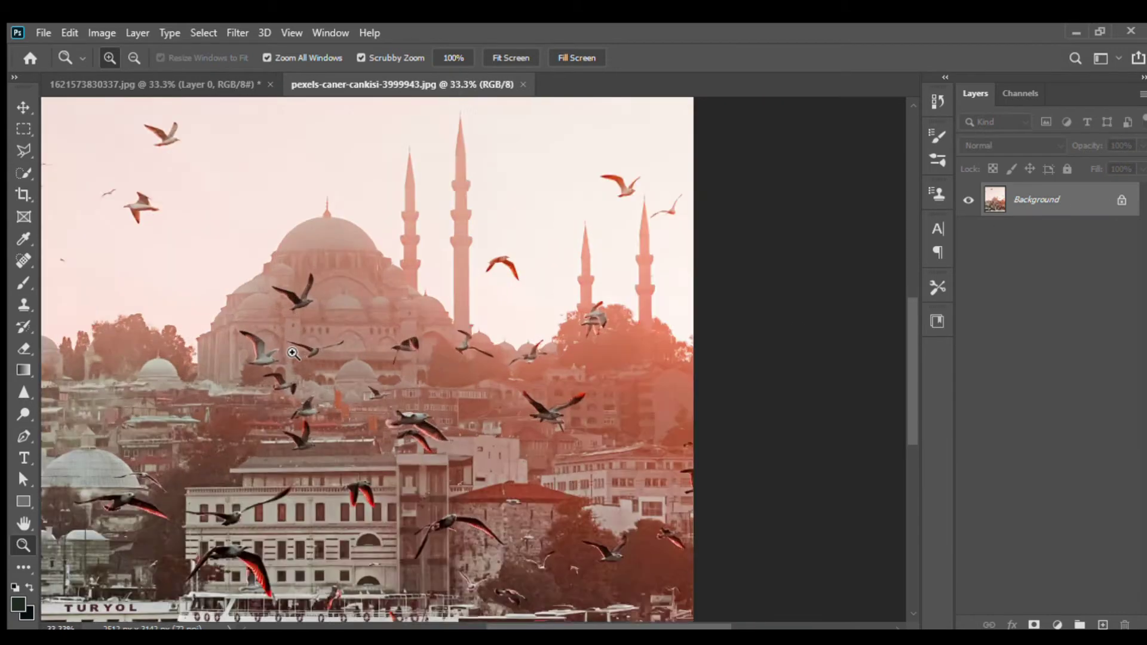
click(326, 358)
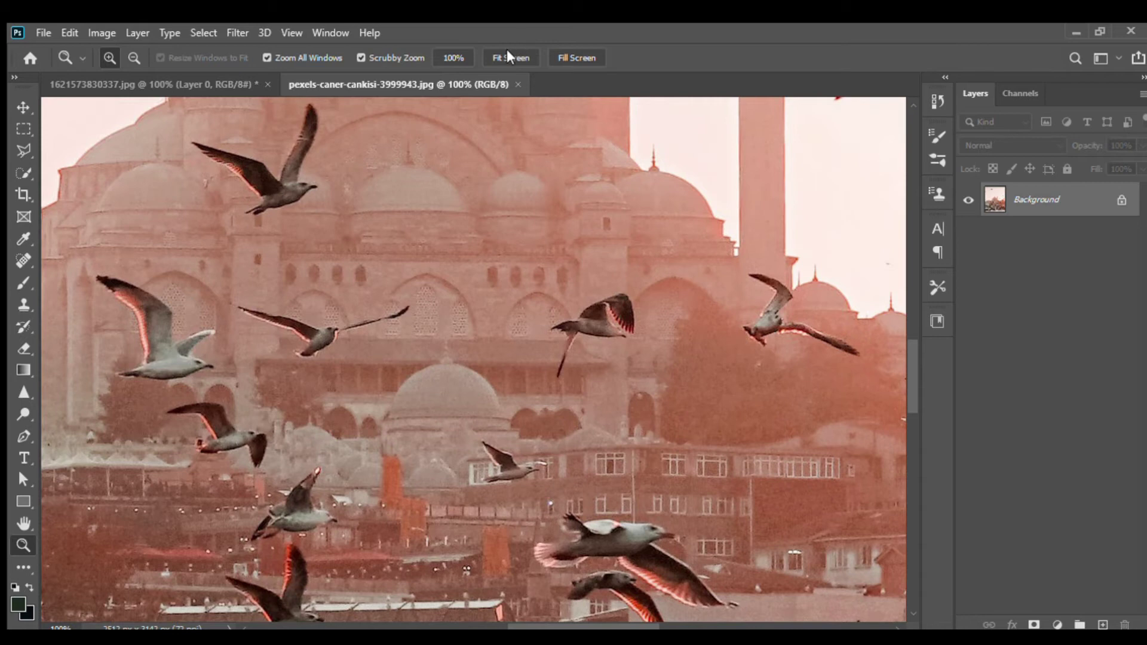
click(509, 57)
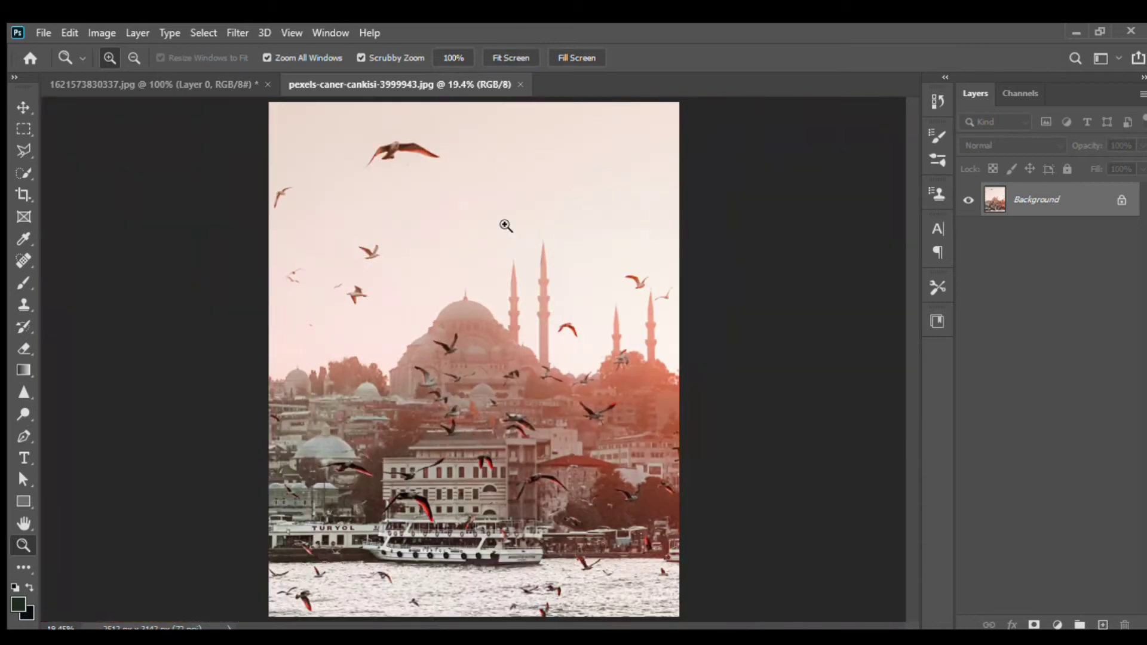
- Unlock the mosque photo as Layer 0 and keep a hidden duplicate beneath it
click(1123, 202)
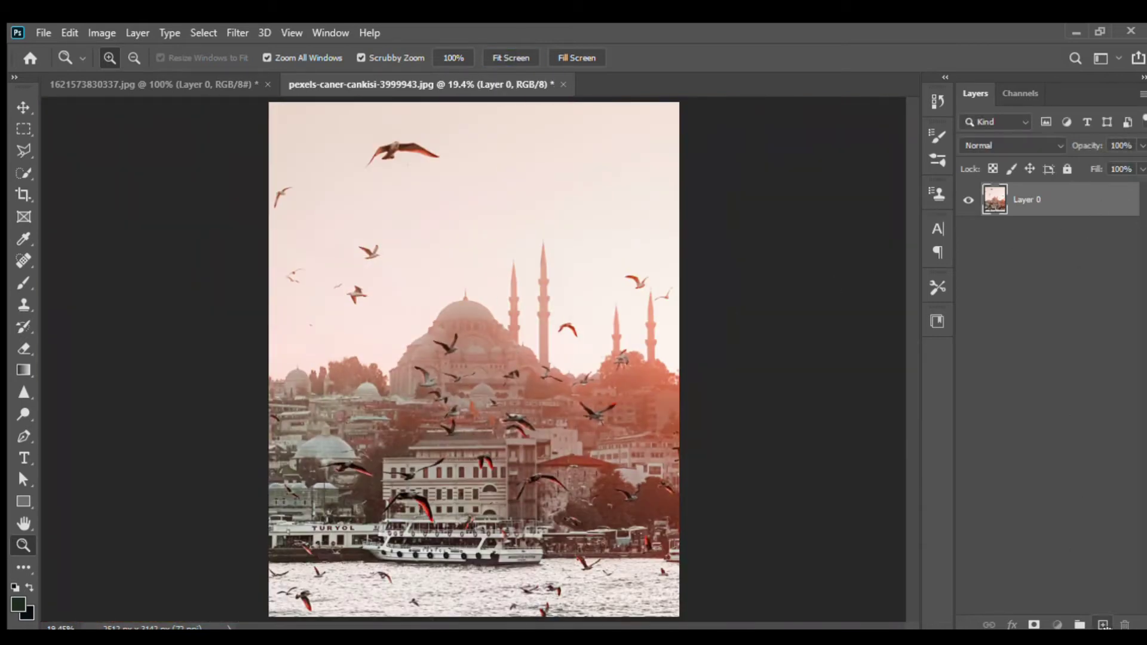
key(ctrl+j)
drag(1104, 212, 1105, 254)
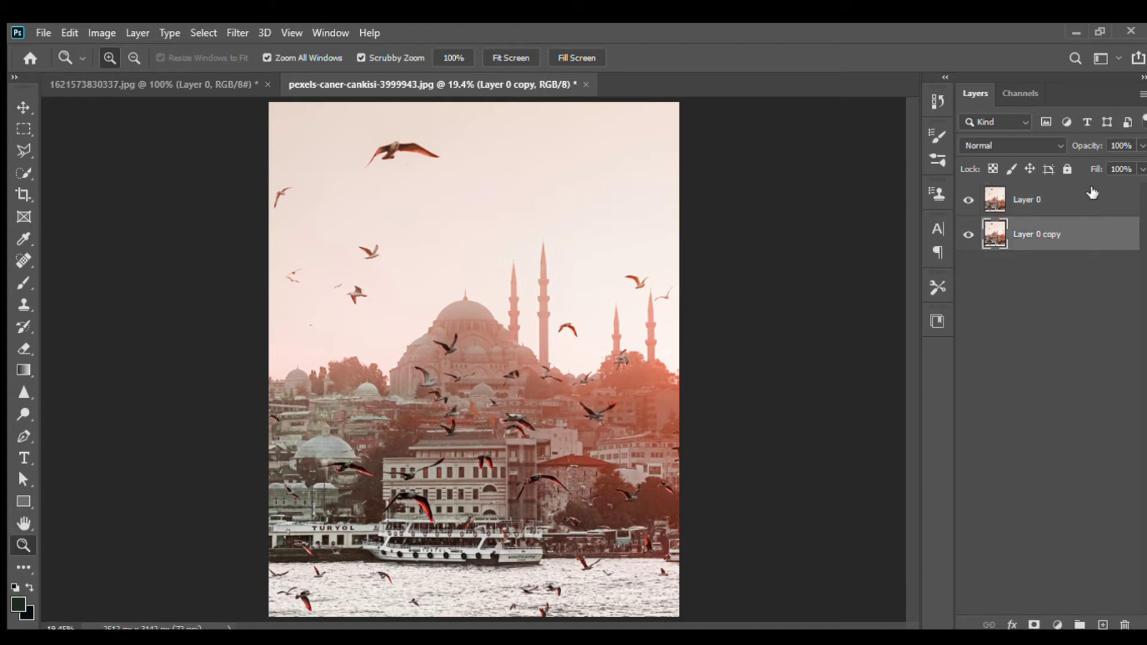
click(1092, 191)
- Drag the man cutout from its document onto the mosque photo
drag(505, 302, 493, 302)
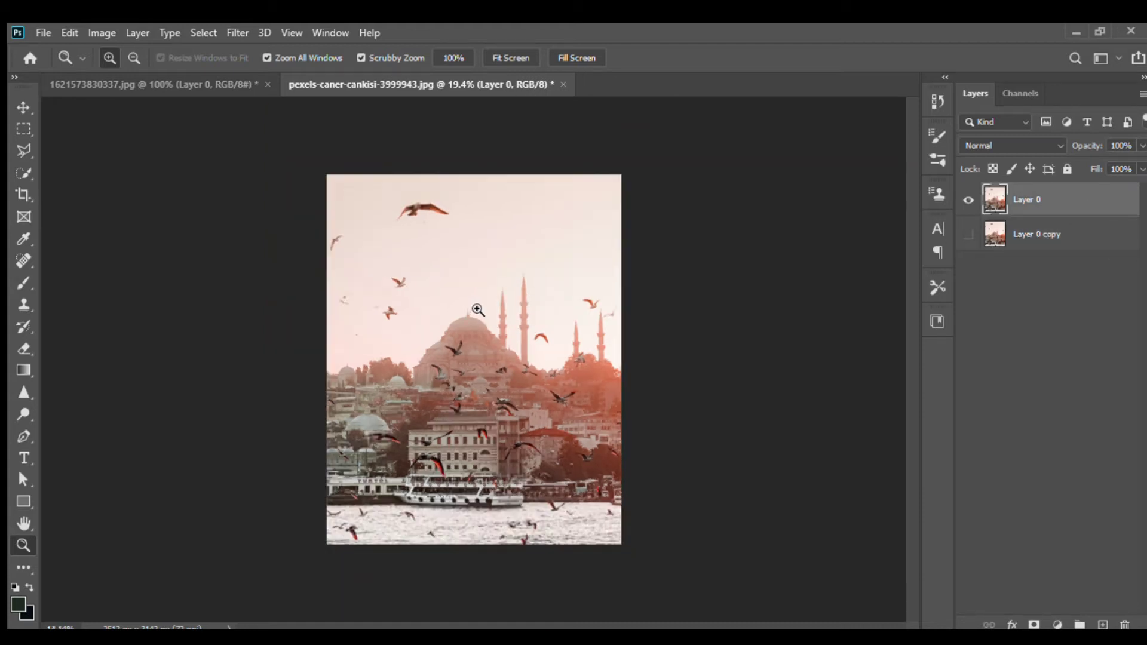
click(162, 77)
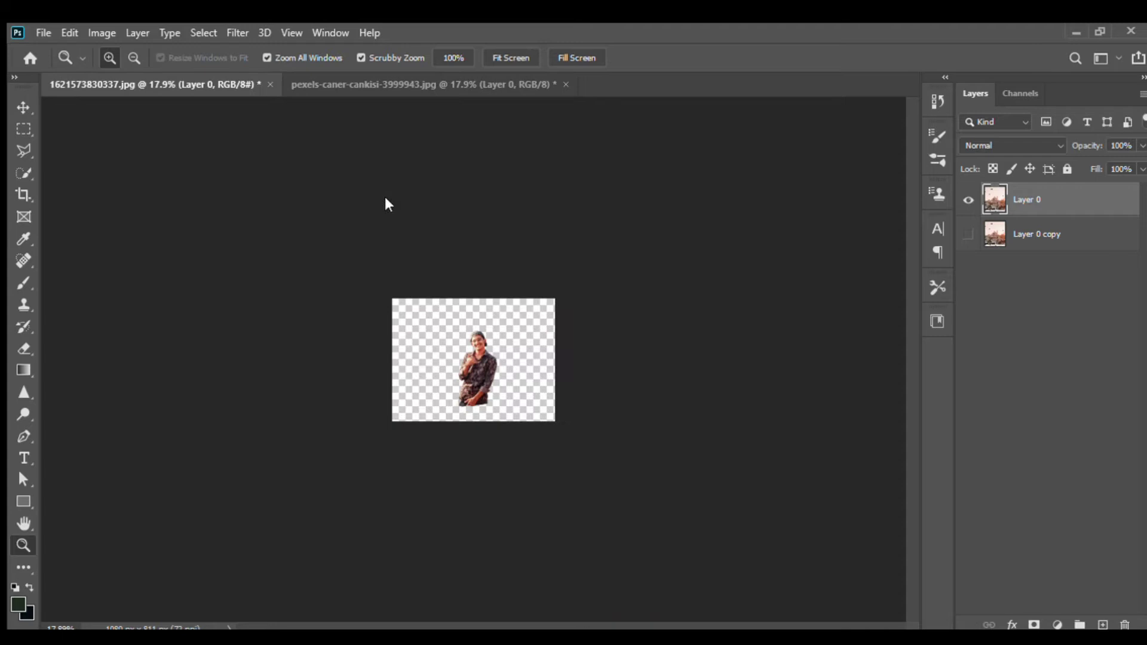
mouse_move(478, 362)
mouse_down()
mouse_move(568, 382)
mouse_move(522, 375)
mouse_up()
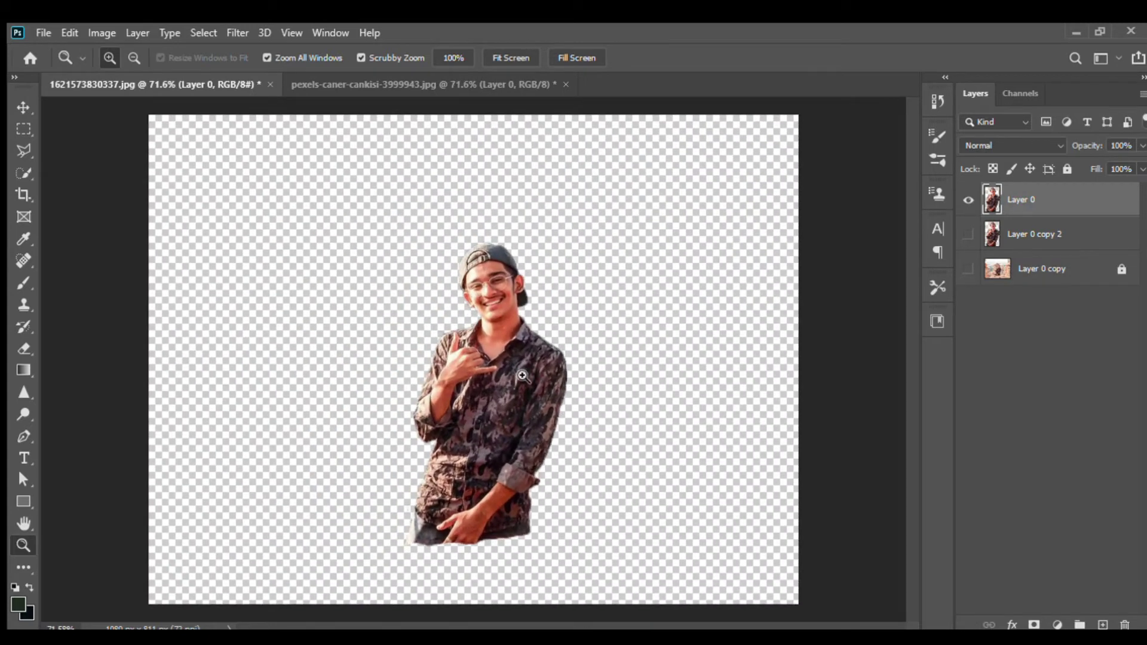
click(24, 109)
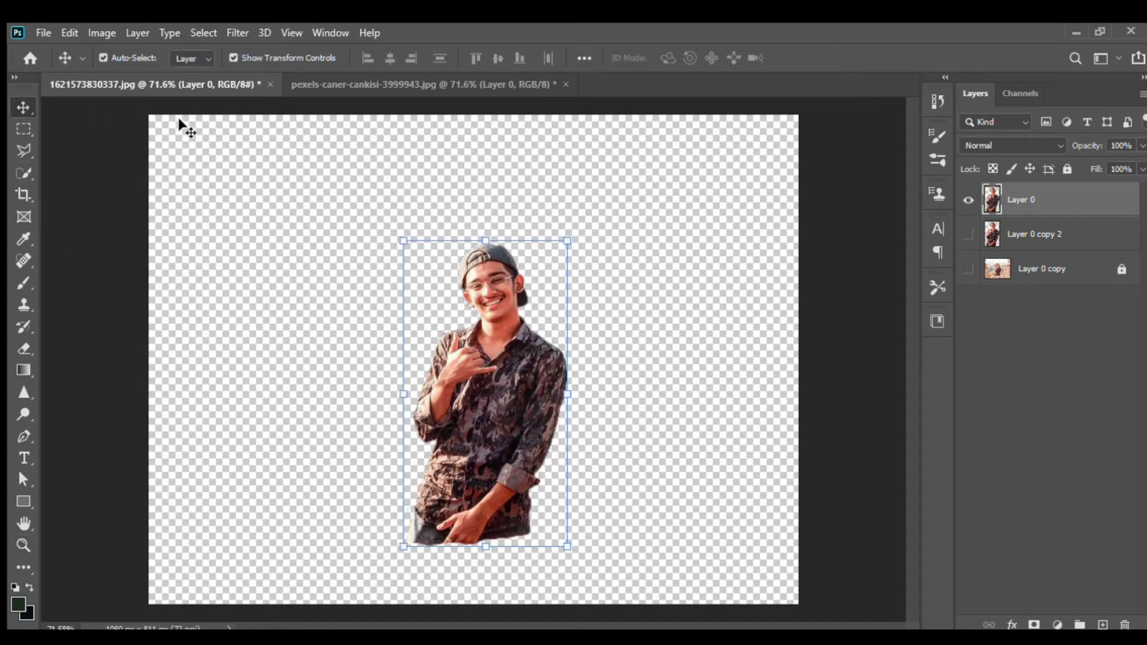
drag(482, 368, 468, 78)
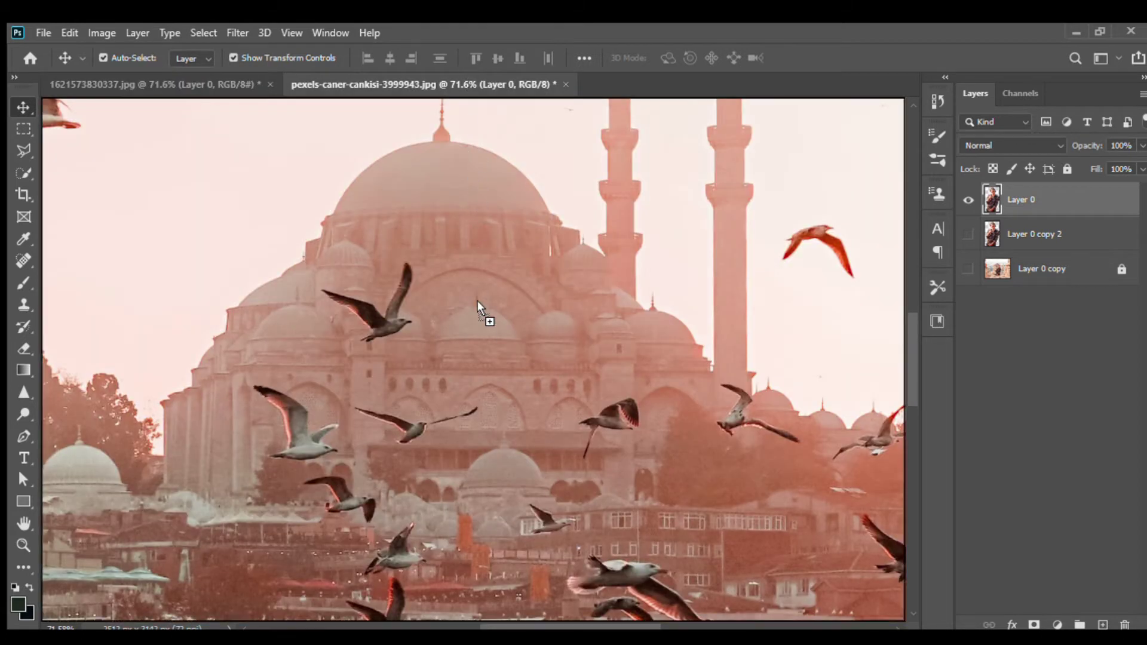
drag(468, 77, 479, 324)
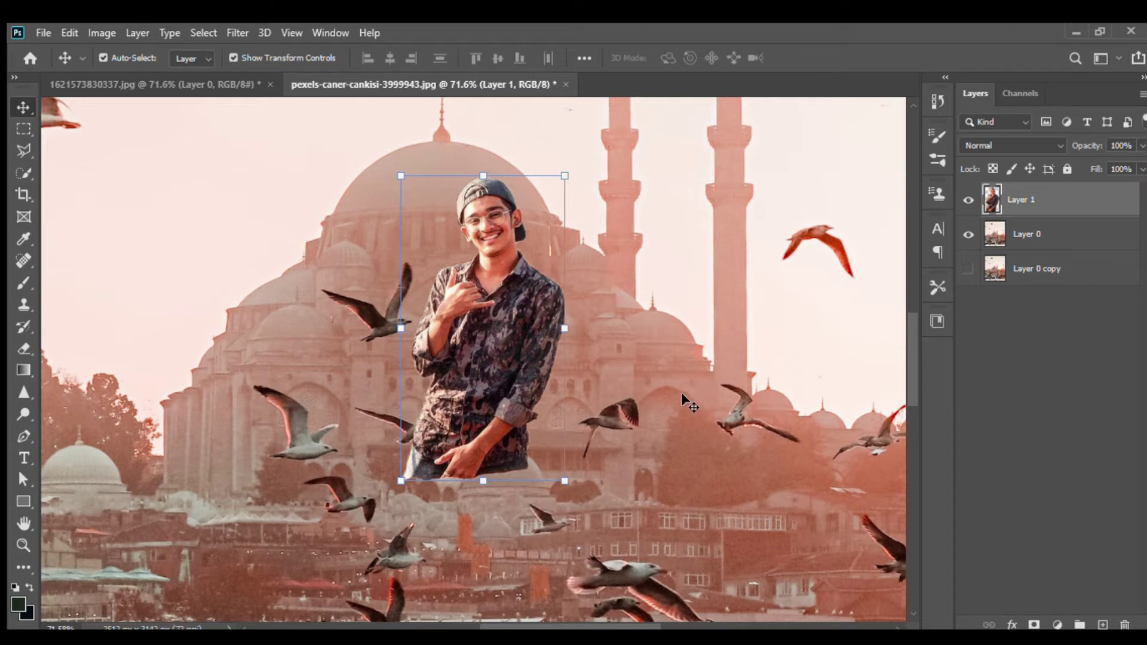
- Scale the man up, centre him in front of the skyline, and commit the transform
drag(686, 388, 583, 396)
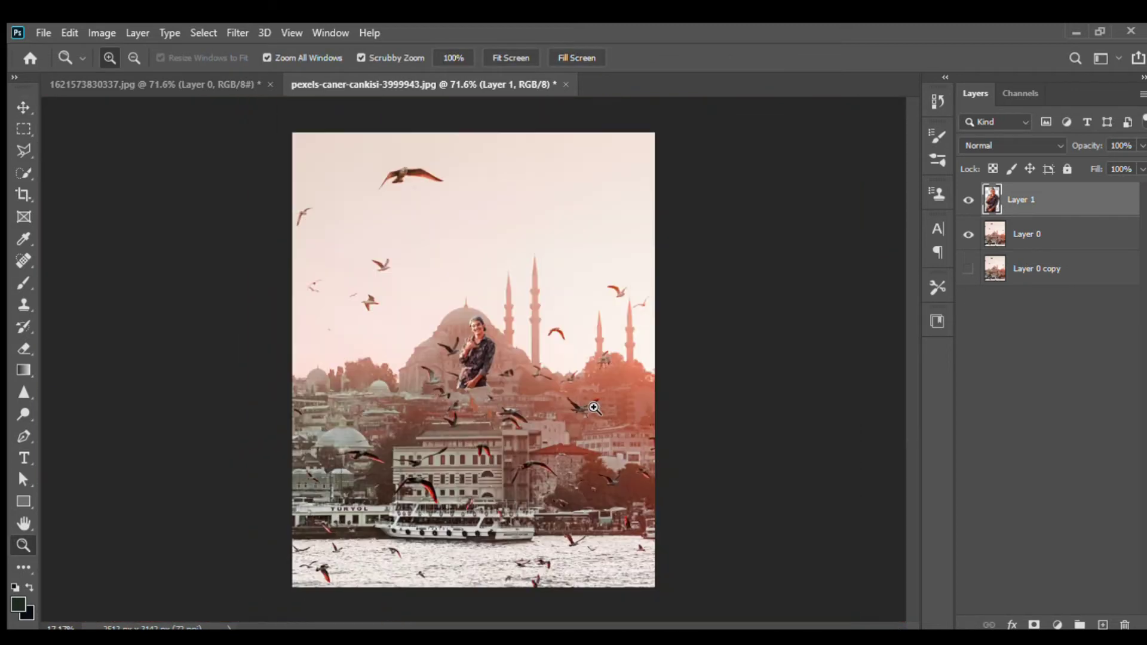
mouse_move(518, 437)
mouse_down()
mouse_move(502, 454)
mouse_move(572, 560)
mouse_move(544, 549)
mouse_up()
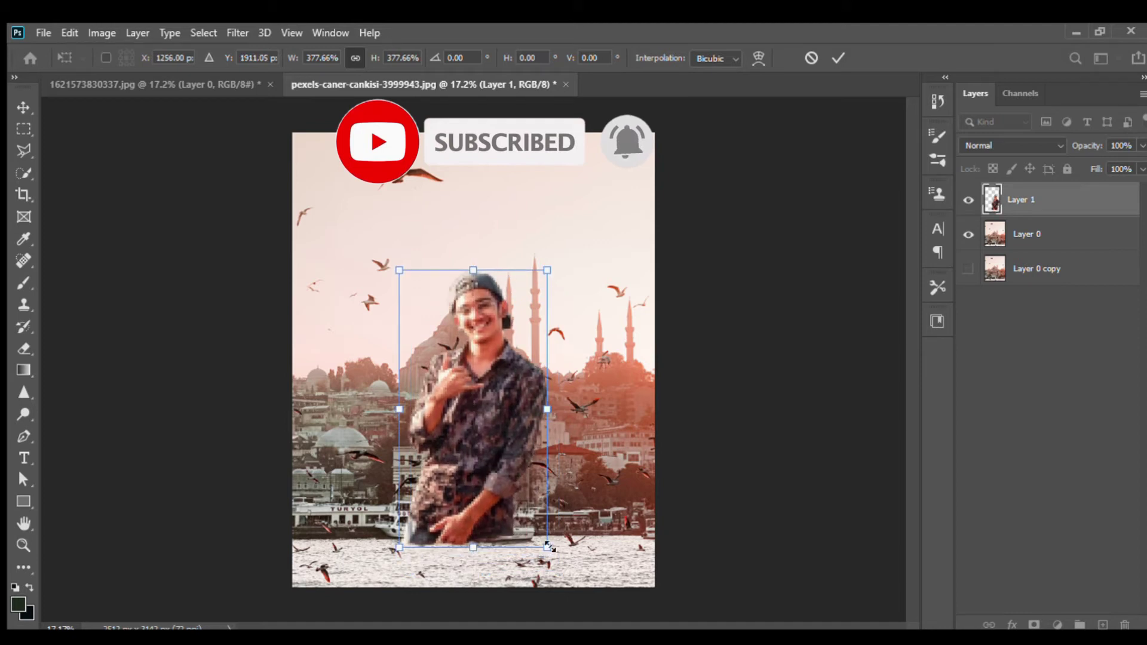
drag(557, 561, 575, 596)
mouse_move(495, 518)
mouse_down()
mouse_move(482, 516)
mouse_move(489, 528)
mouse_up()
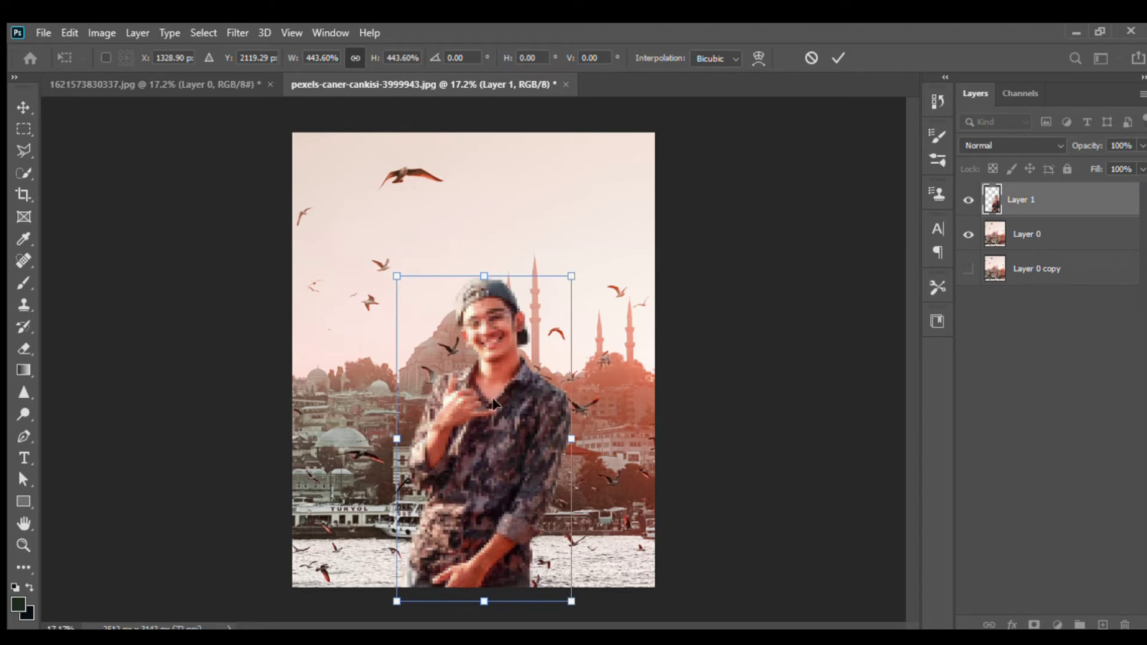
drag(493, 404, 484, 406)
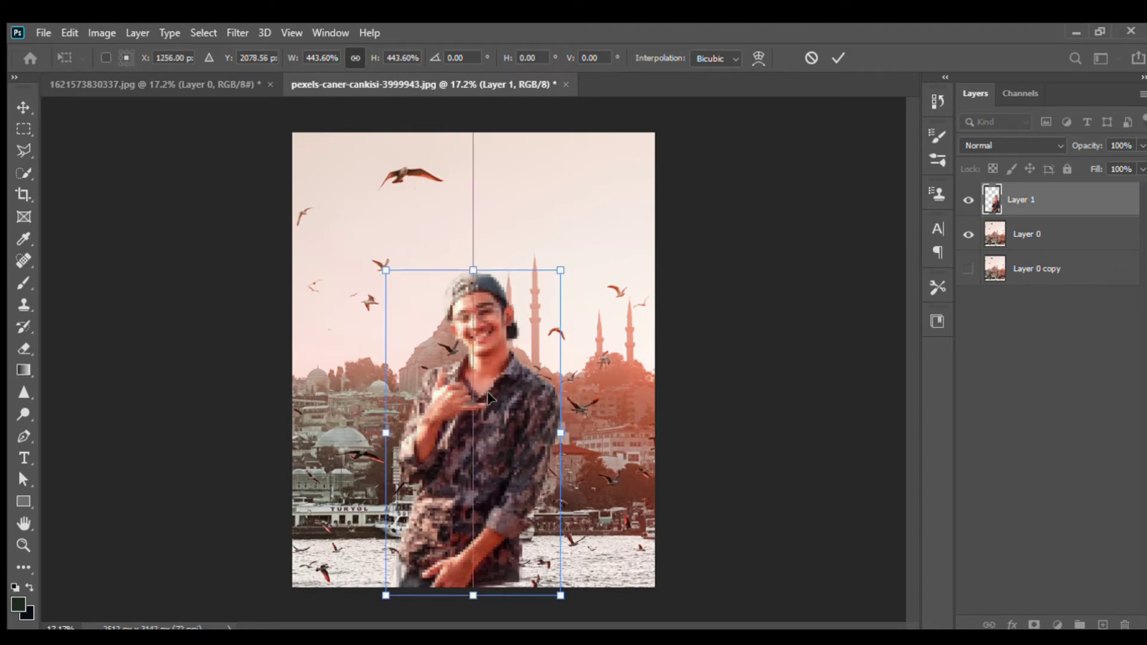
click(1042, 239)
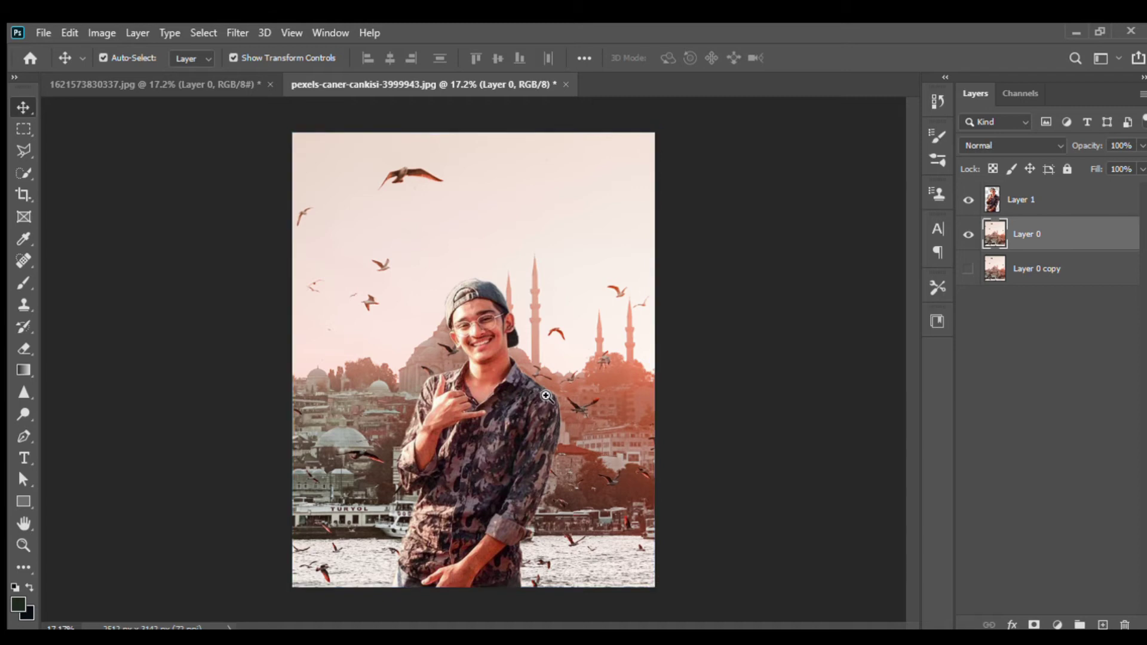
key(z)
mouse_move(551, 400)
mouse_down()
mouse_move(573, 468)
mouse_move(530, 466)
mouse_up()
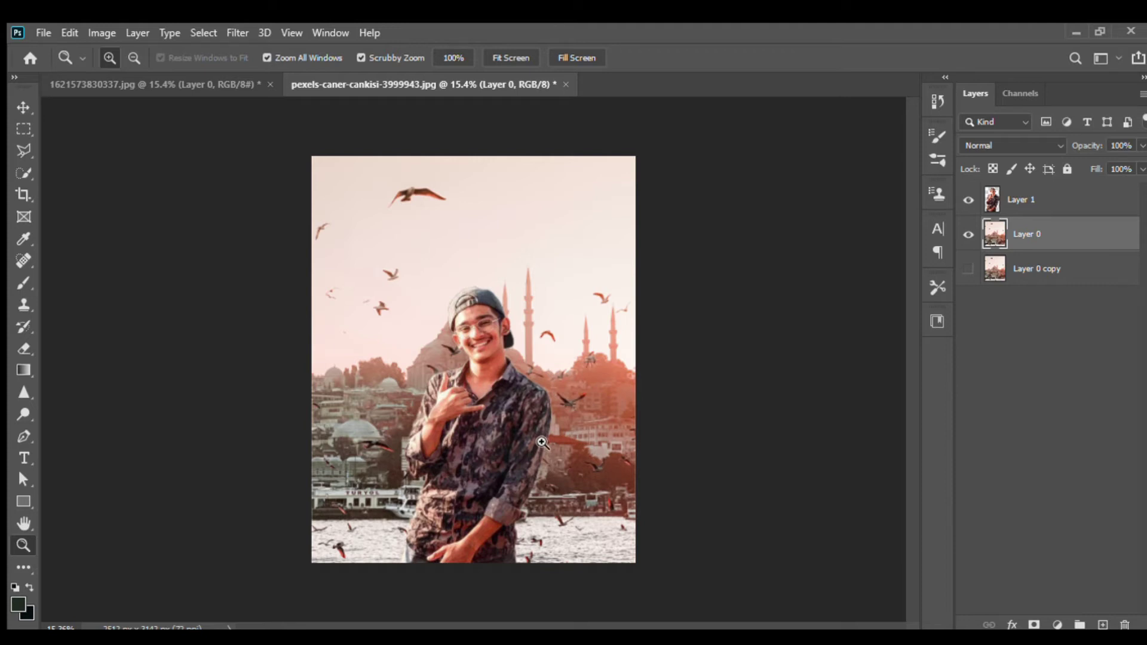
- Nudge the man on Layer 1 upward to centre him over the mosque and water, then zoom to check
click(1016, 205)
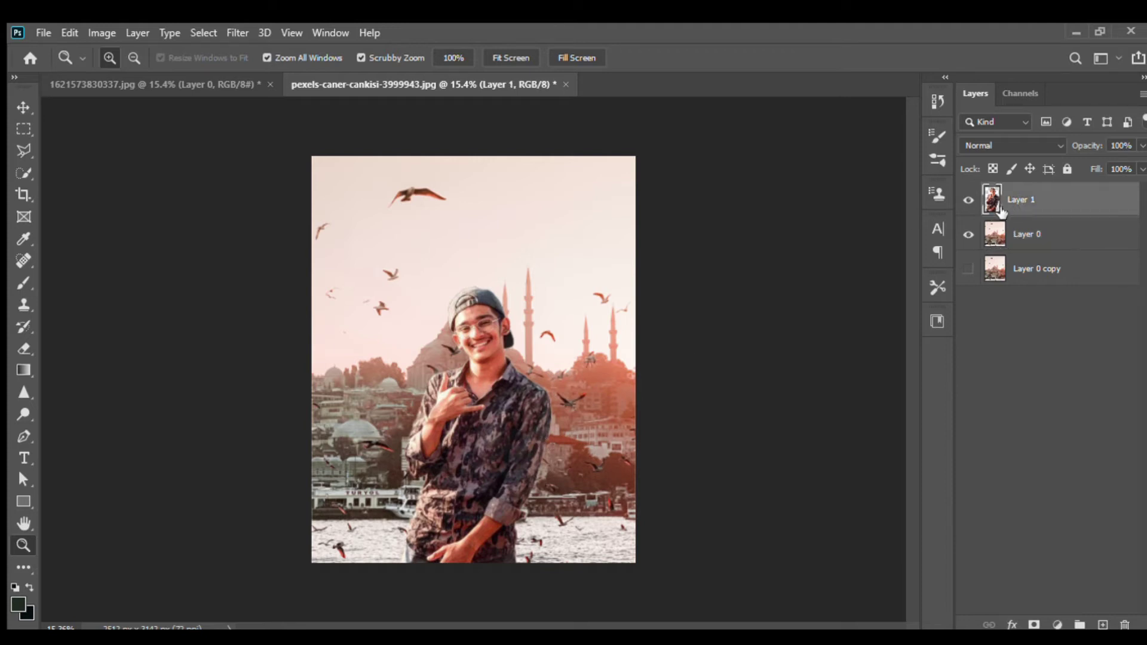
key(v)
drag(496, 455, 495, 405)
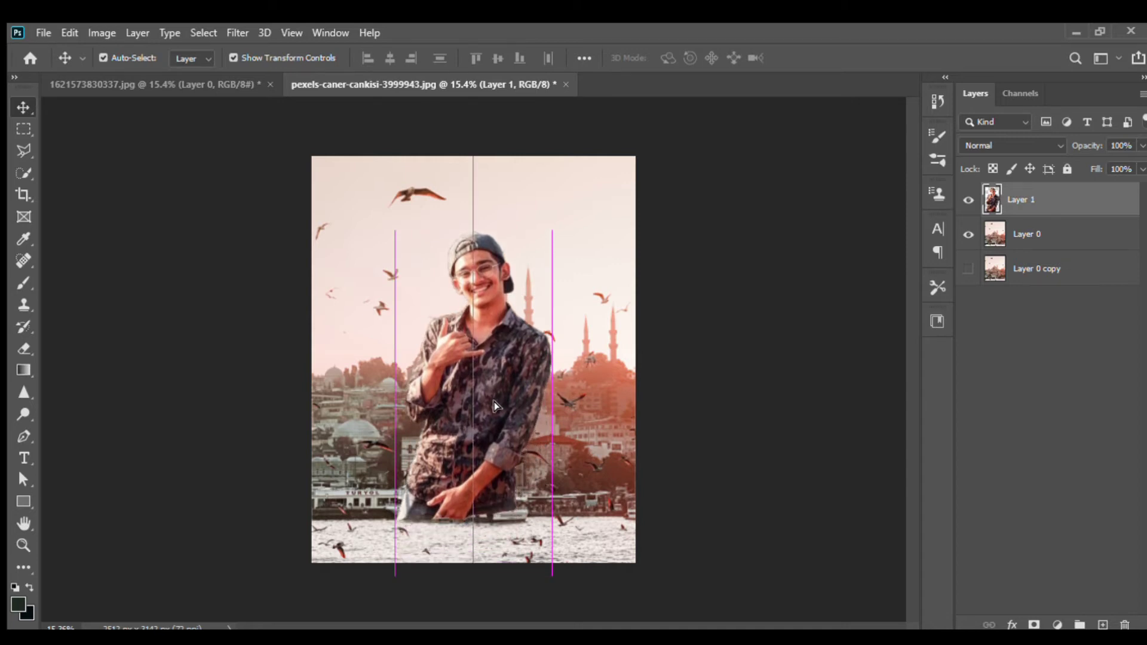
drag(495, 407, 497, 420)
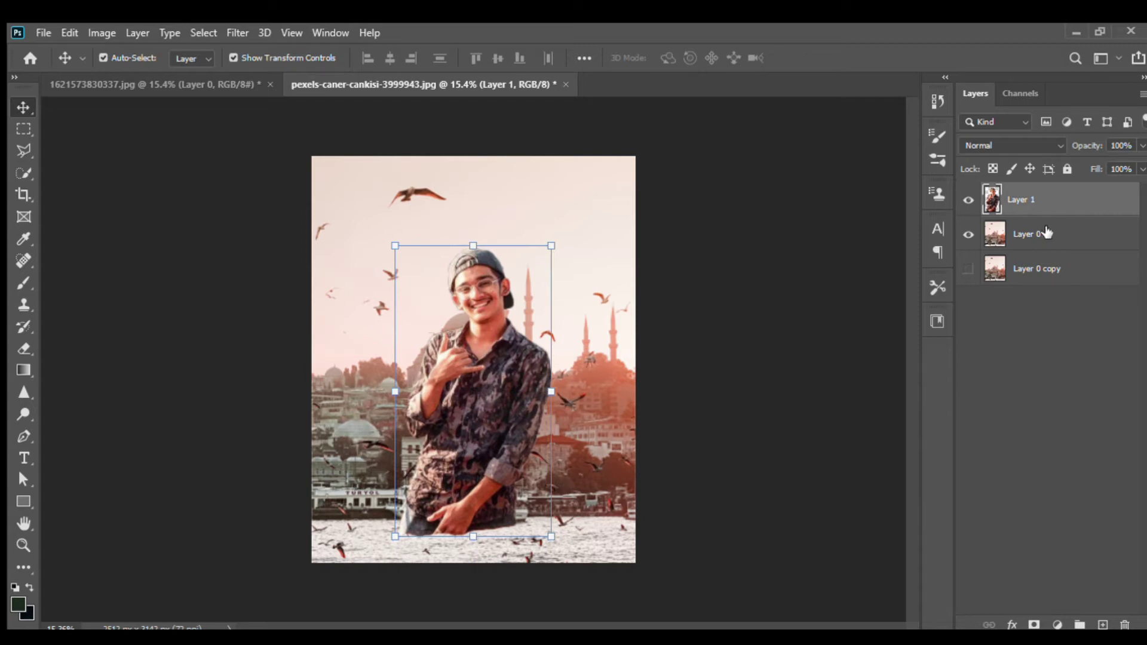
click(1046, 234)
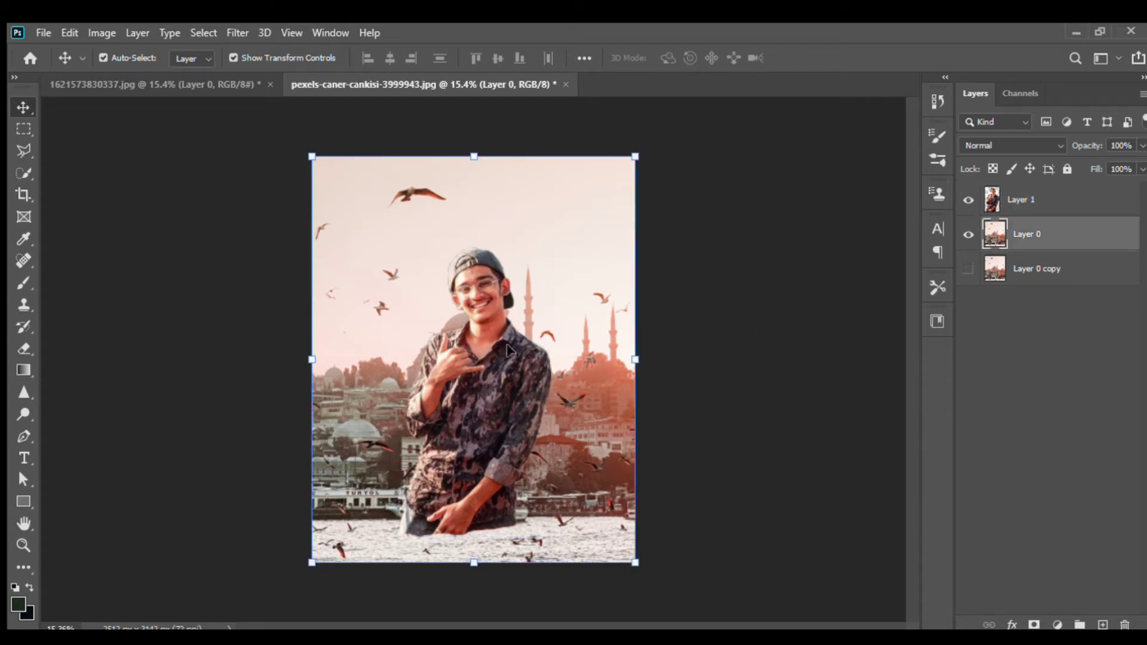
key(z)
mouse_move(513, 310)
mouse_down()
mouse_move(550, 359)
mouse_move(526, 364)
mouse_up()
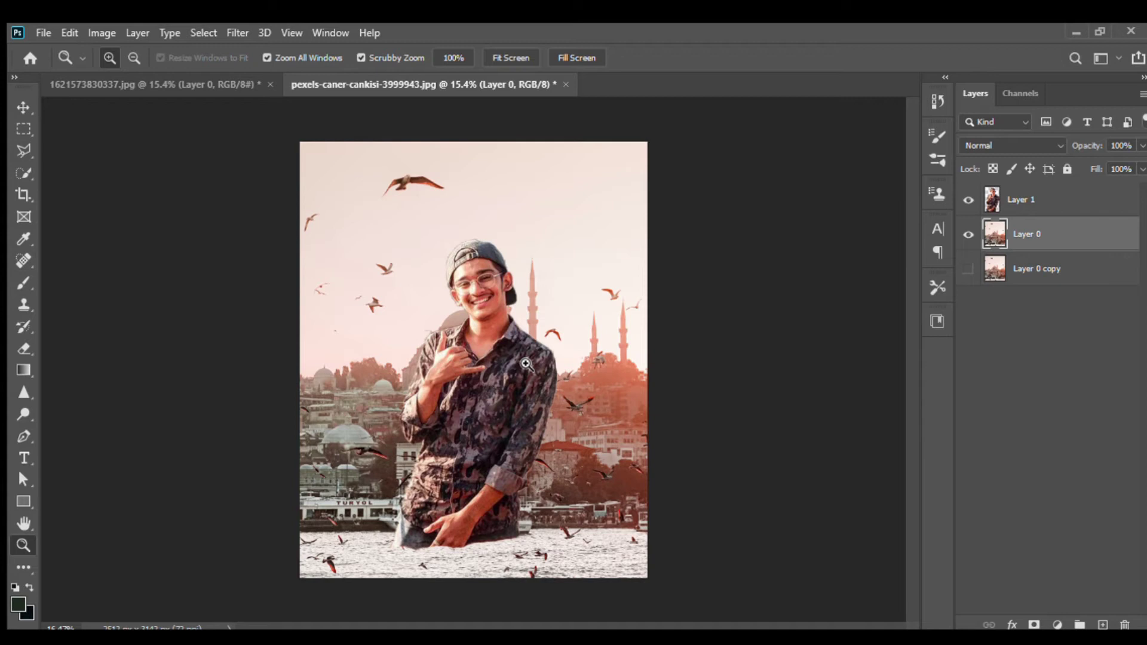
mouse_move(525, 364)
mouse_down()
mouse_move(544, 372)
mouse_move(485, 357)
mouse_move(480, 371)
mouse_up()
key(v)
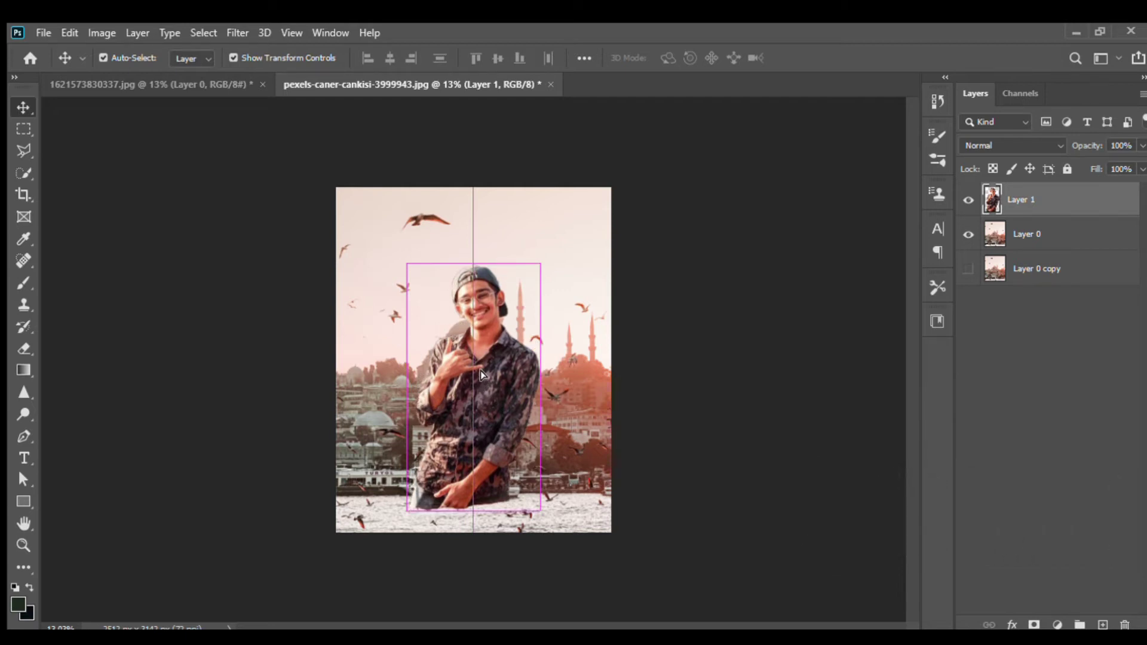
drag(482, 369, 480, 367)
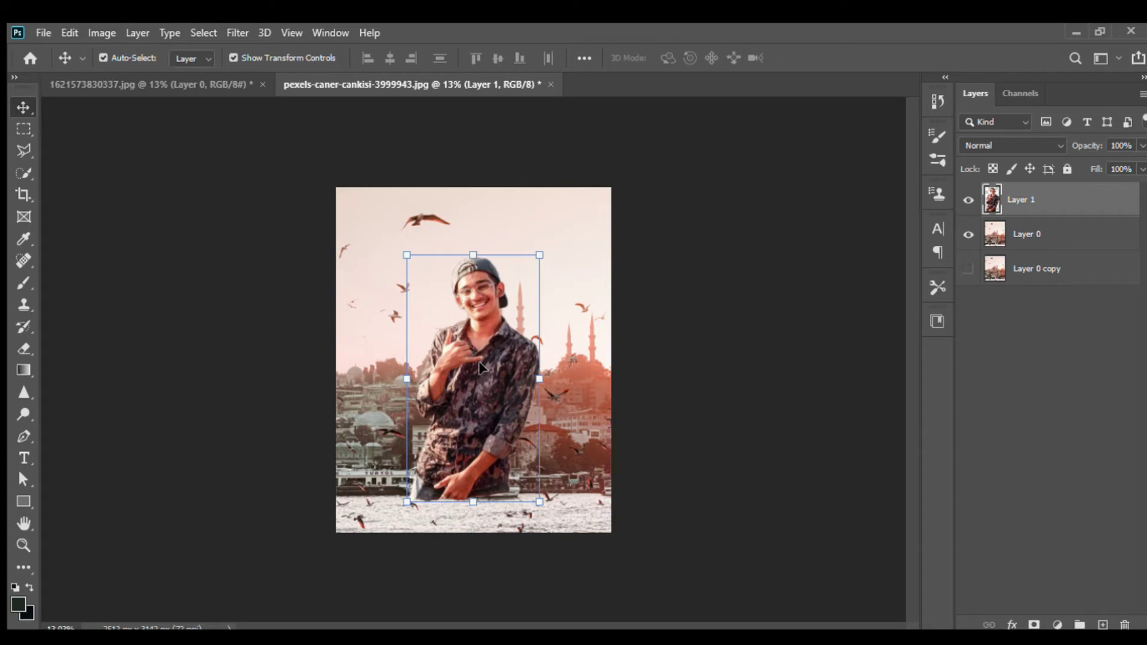
key(z)
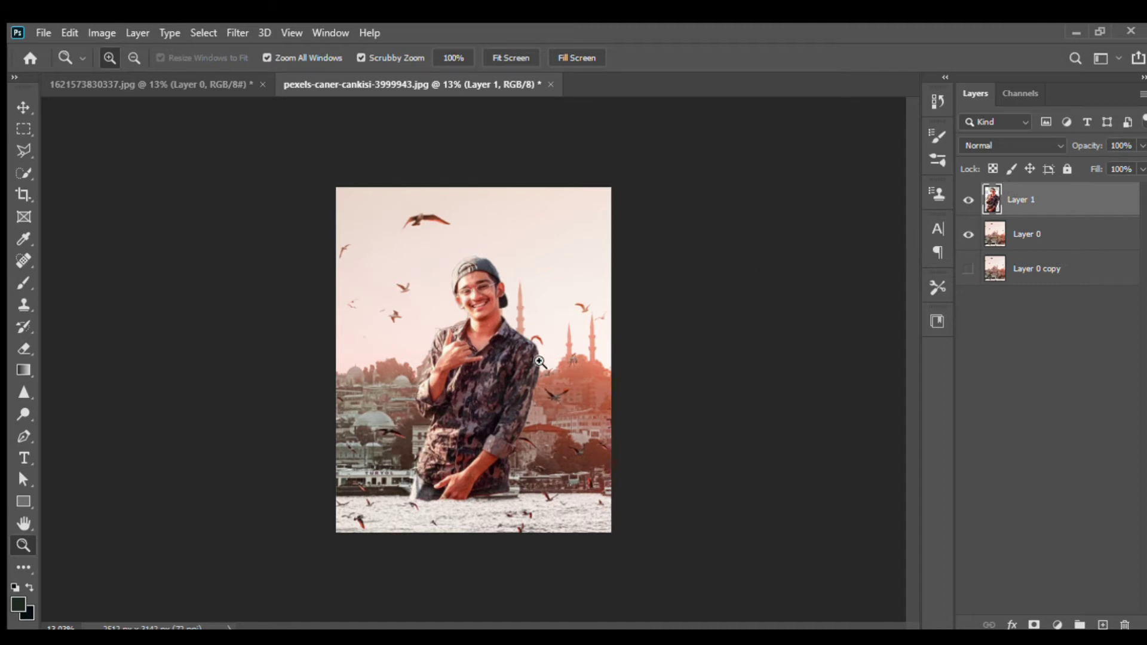
- Make a first 4:5 crop with the bottom trimmed, then undo it to restore the full image
click(1065, 235)
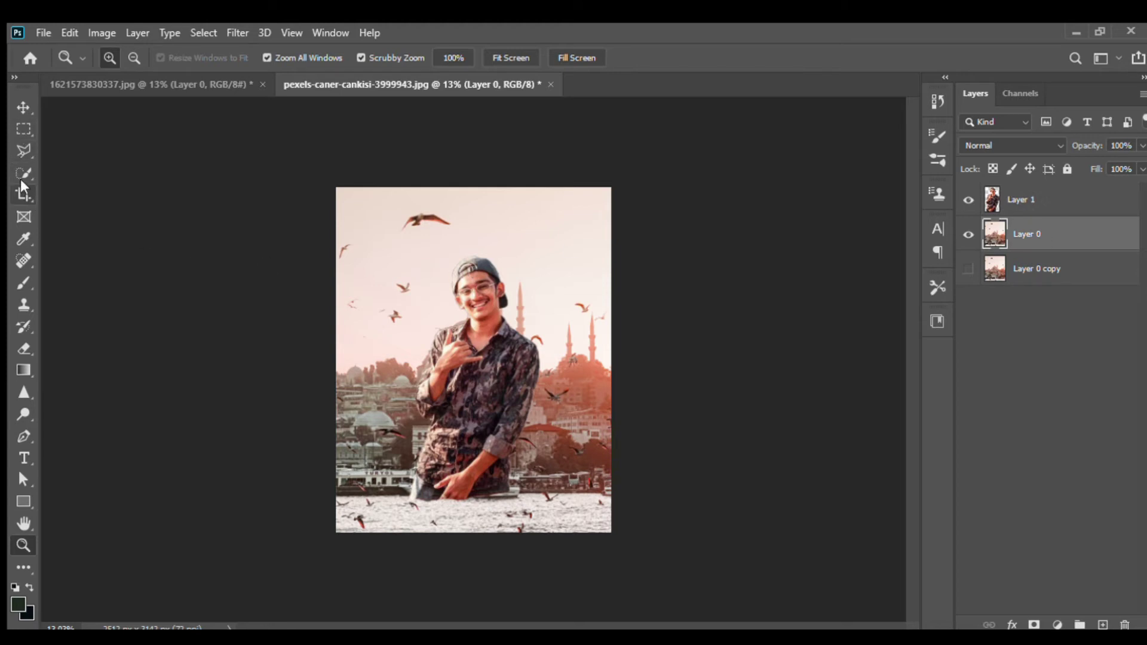
click(24, 195)
click(160, 55)
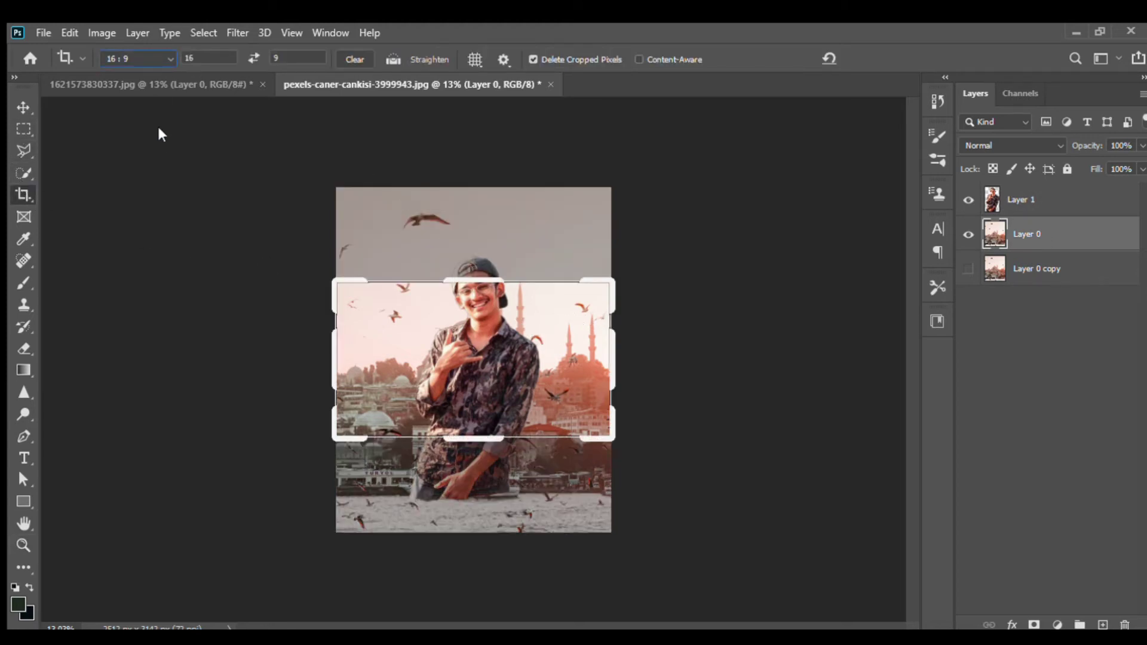
click(156, 121)
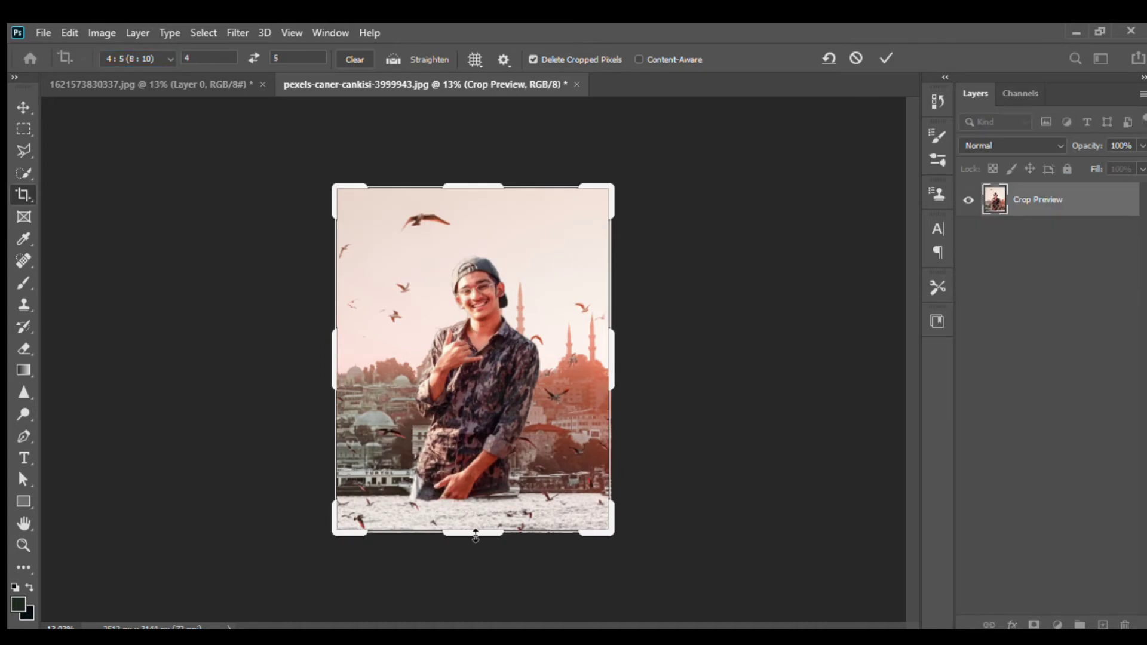
drag(475, 534, 477, 508)
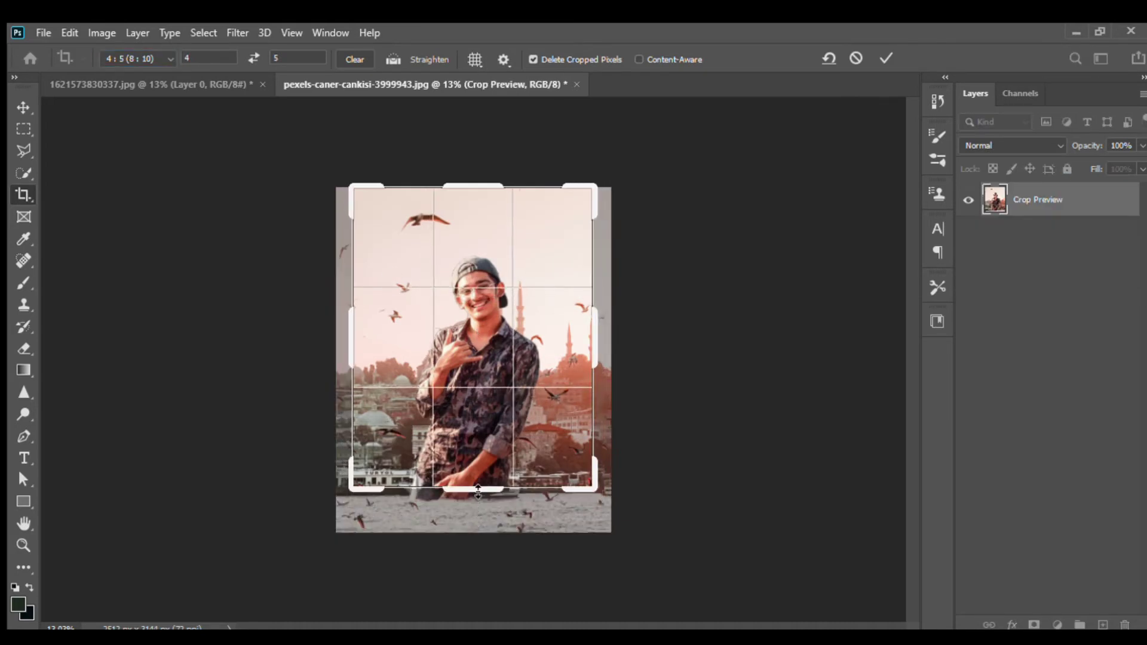
drag(478, 501, 477, 497)
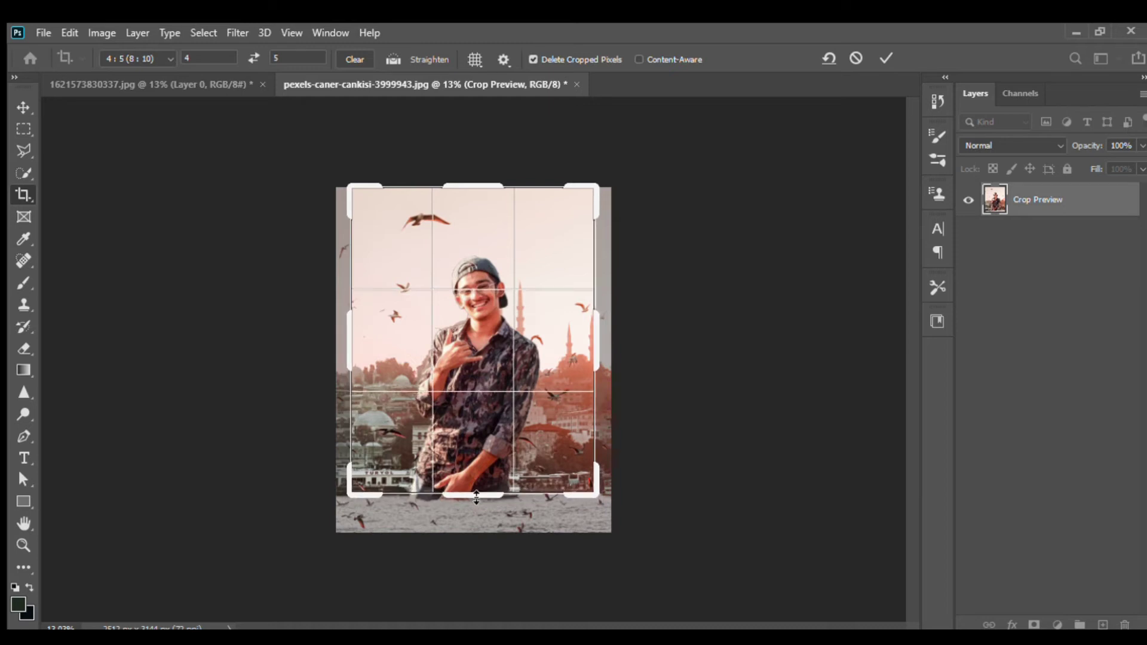
drag(465, 416, 464, 412)
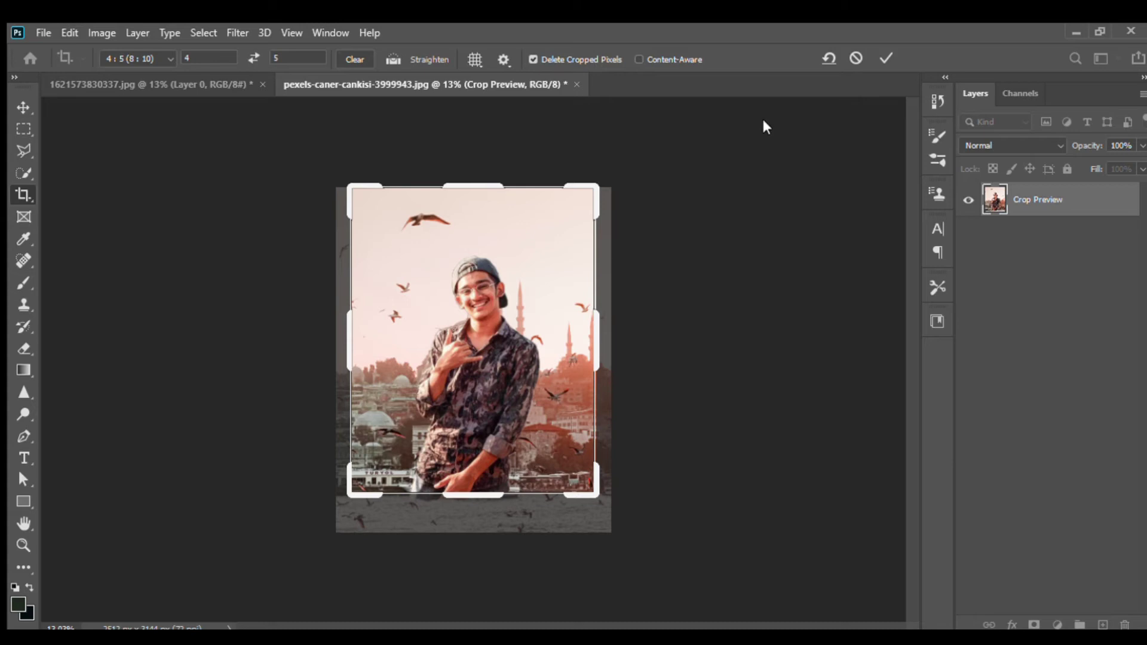
click(886, 57)
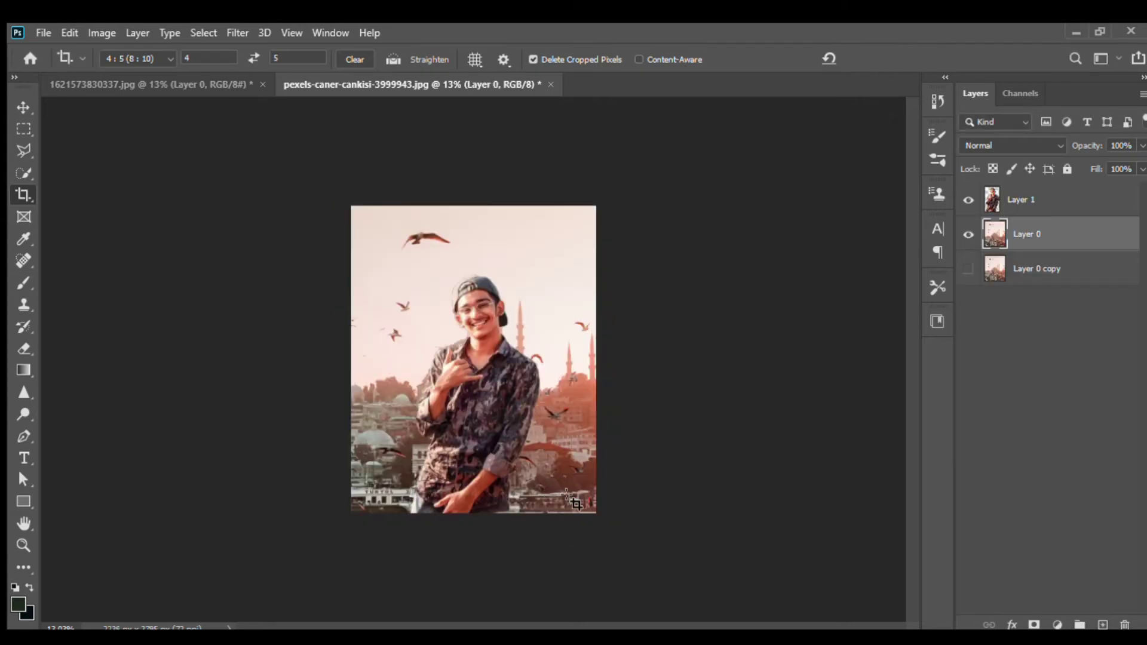
click(829, 59)
key(ctrl+z)
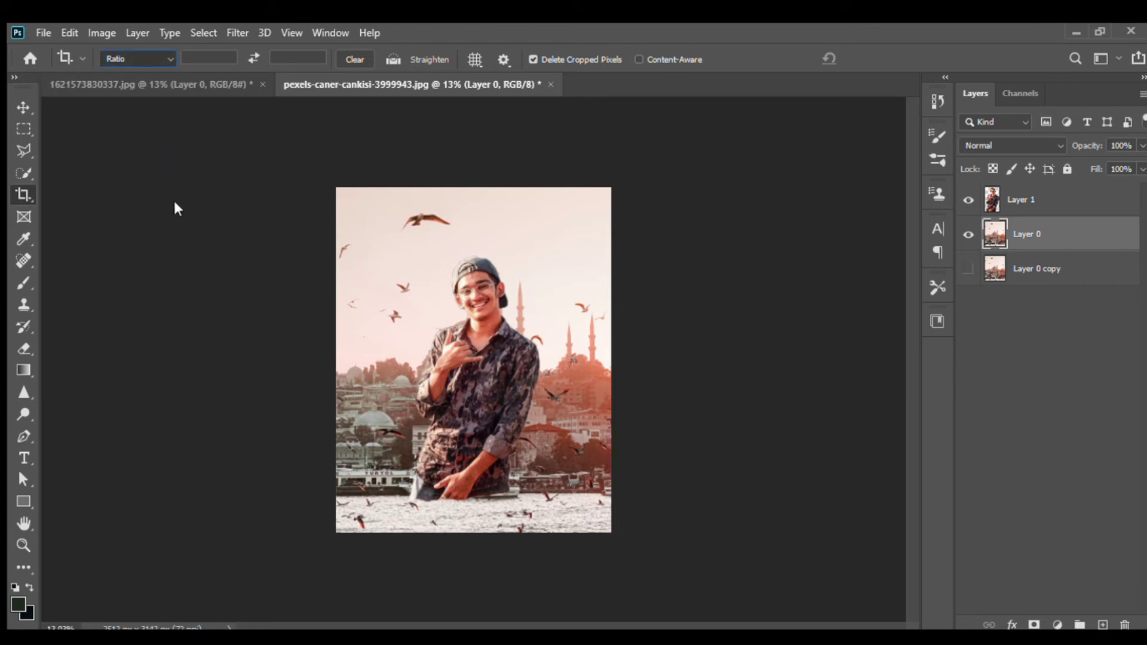
- Redo the 4:5 crop with the bottom raised to drop the water strip
click(174, 127)
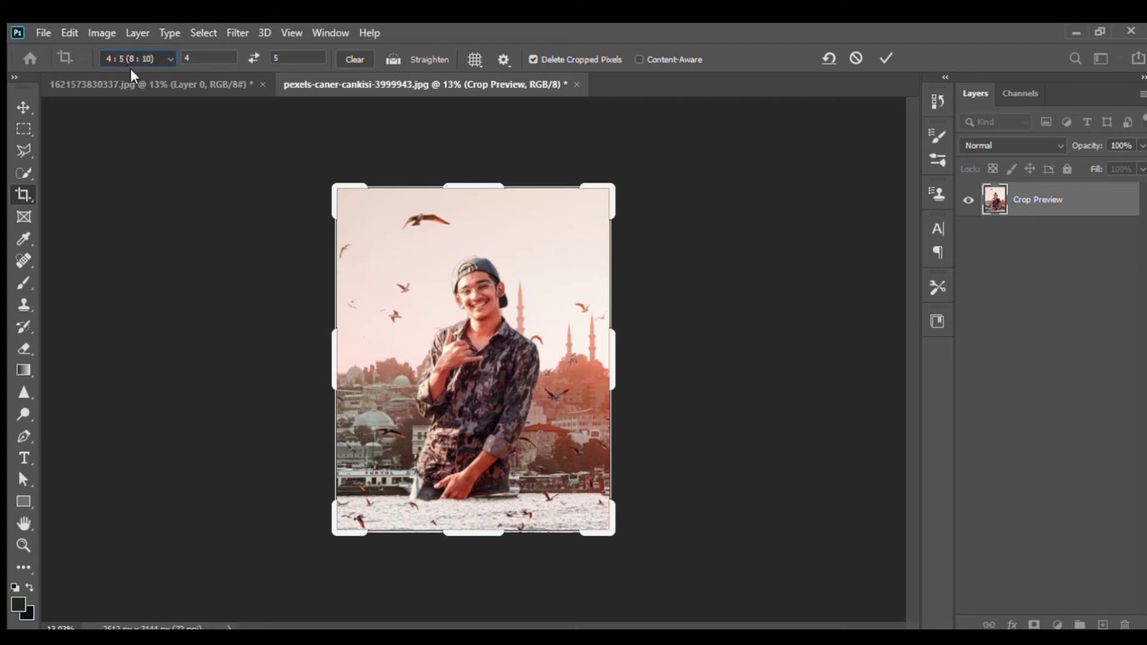
drag(473, 534, 471, 496)
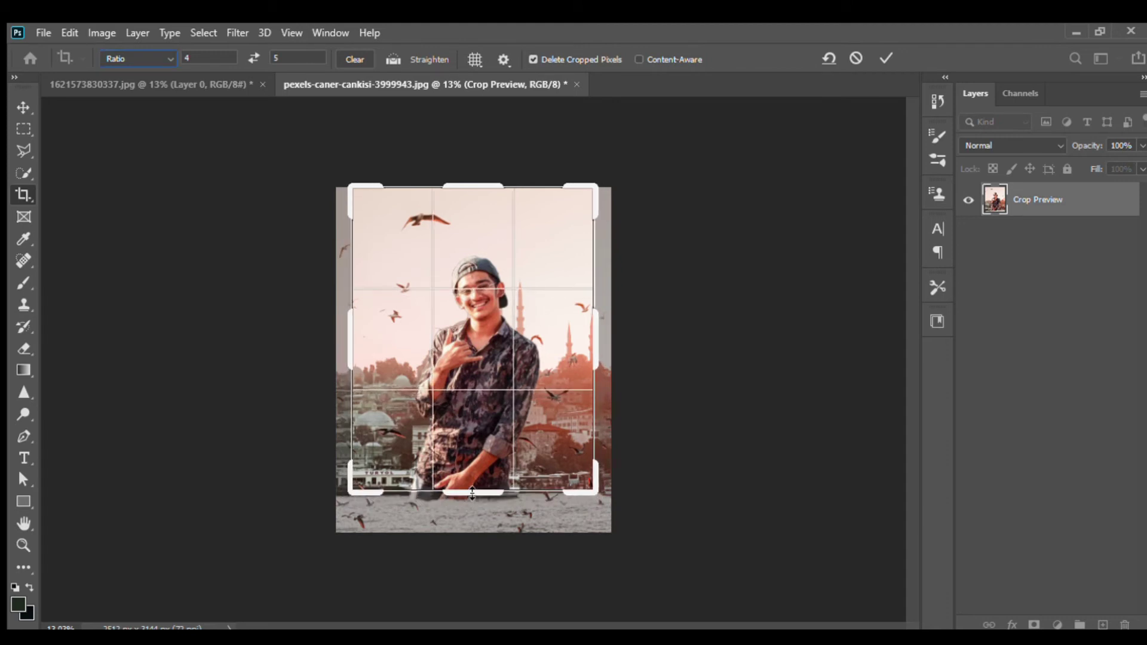
click(886, 58)
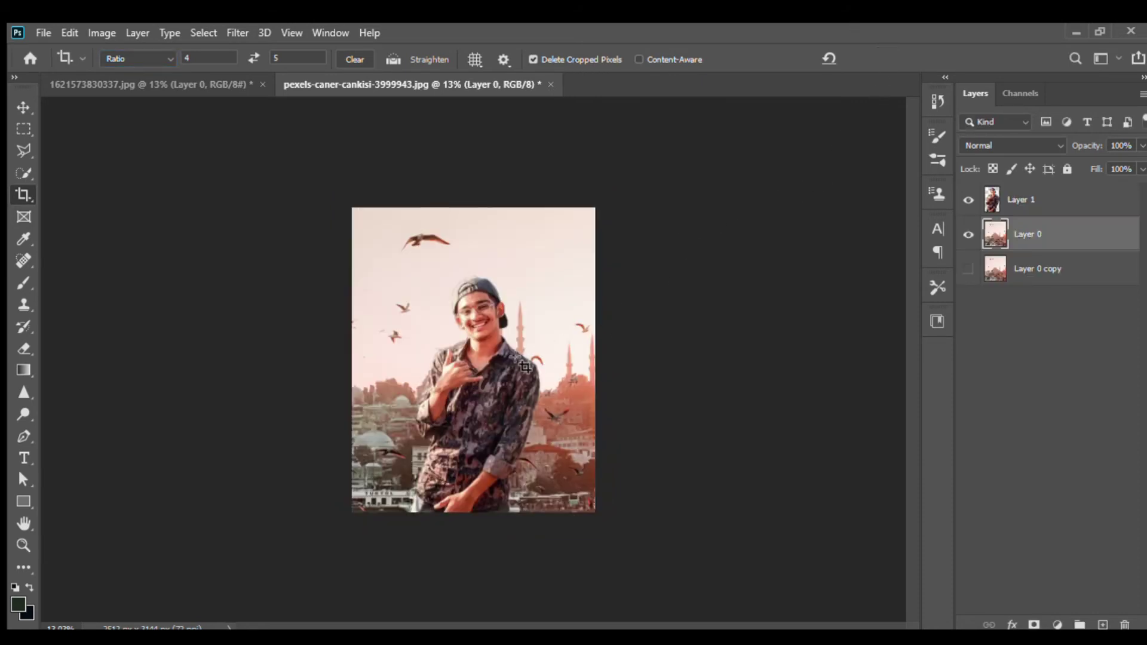
key(z)
drag(525, 367, 571, 391)
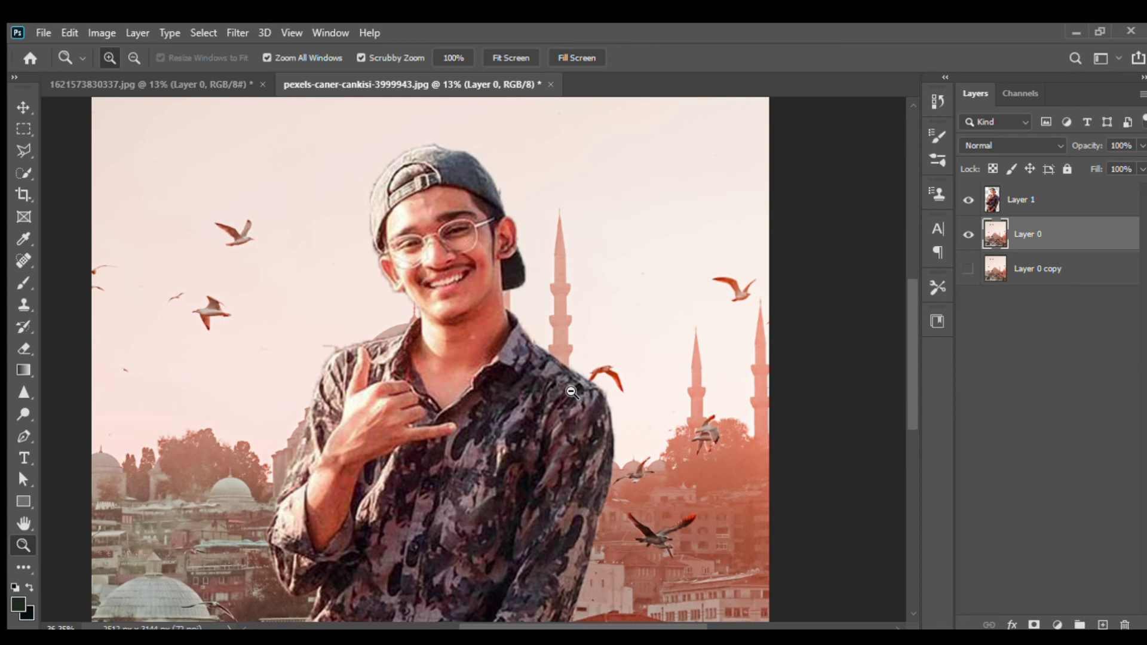
drag(481, 390, 500, 405)
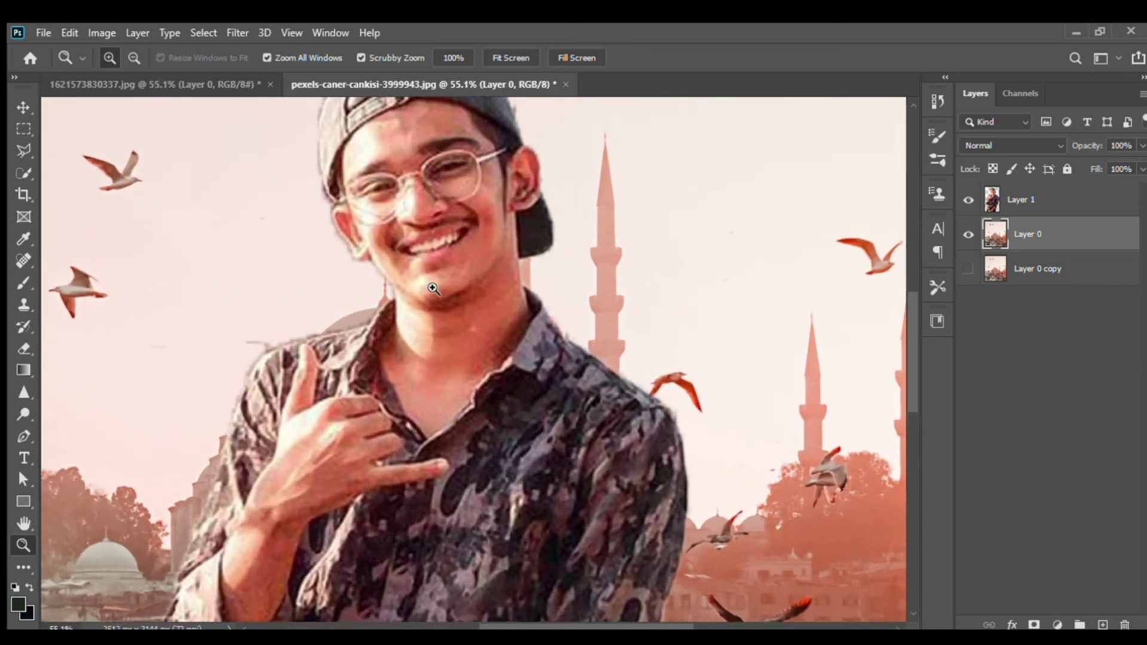
scroll(433, 290, down, 1)
scroll(484, 340, down, 1)
scroll(472, 351, down, 1)
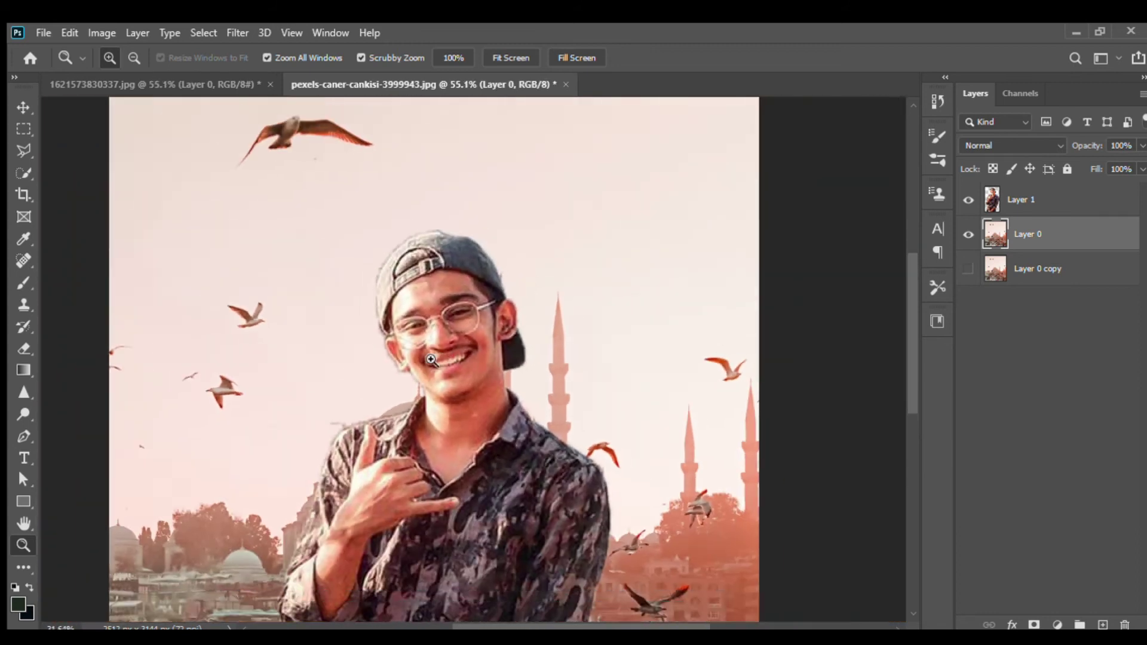
drag(432, 360, 407, 365)
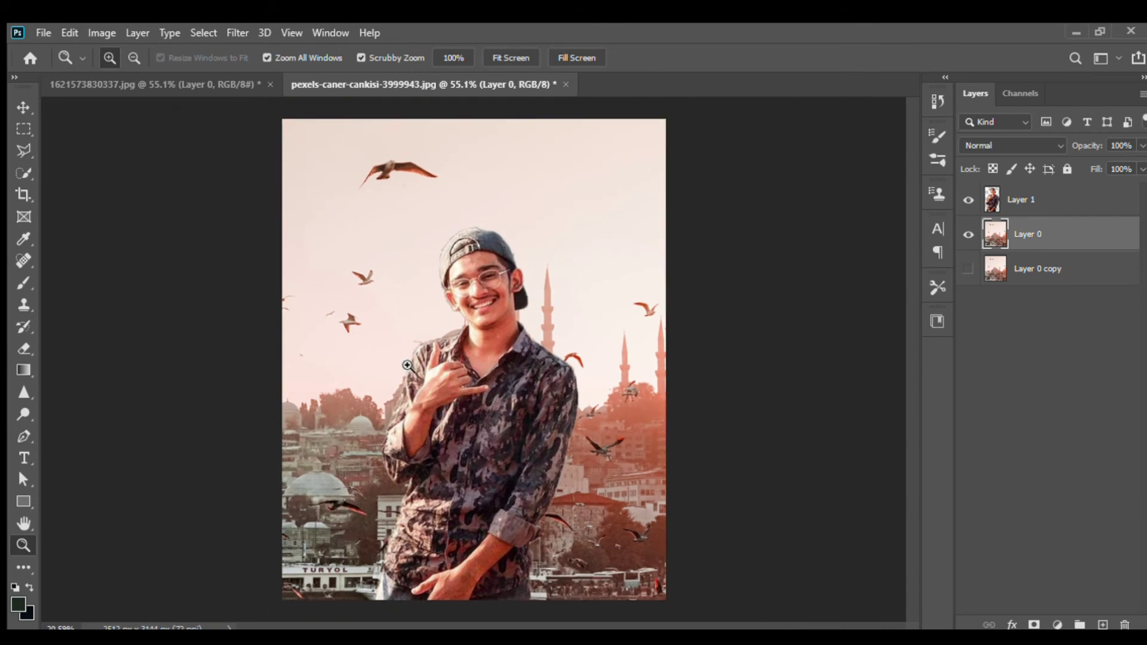
scroll(407, 365, up, 1)
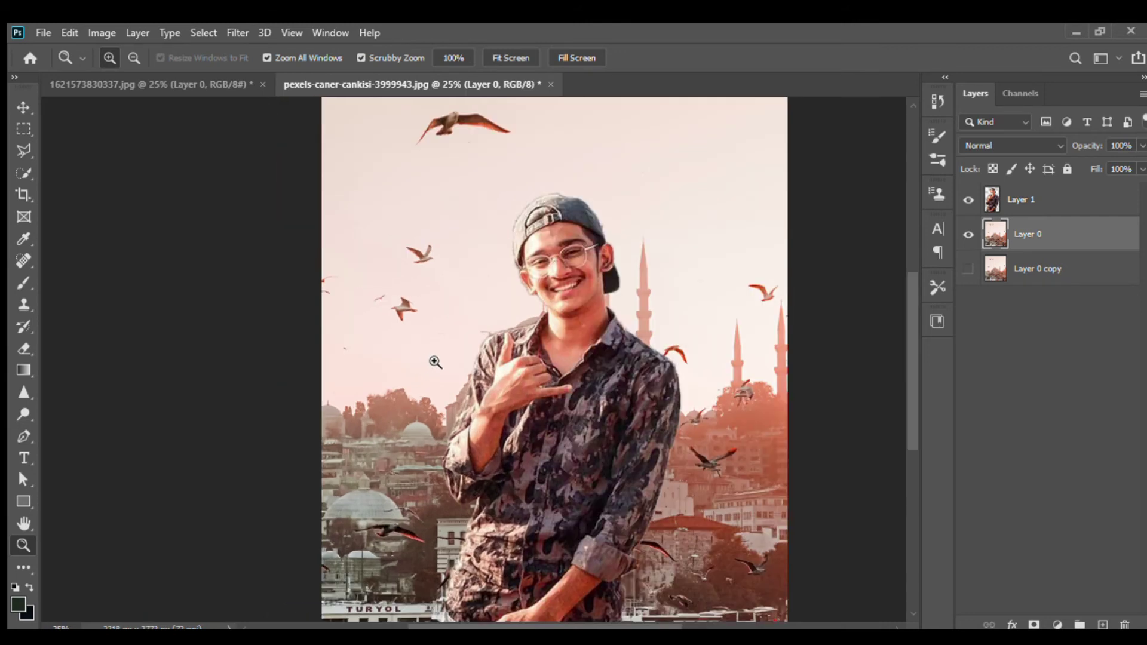
scroll(641, 329, down, 1)
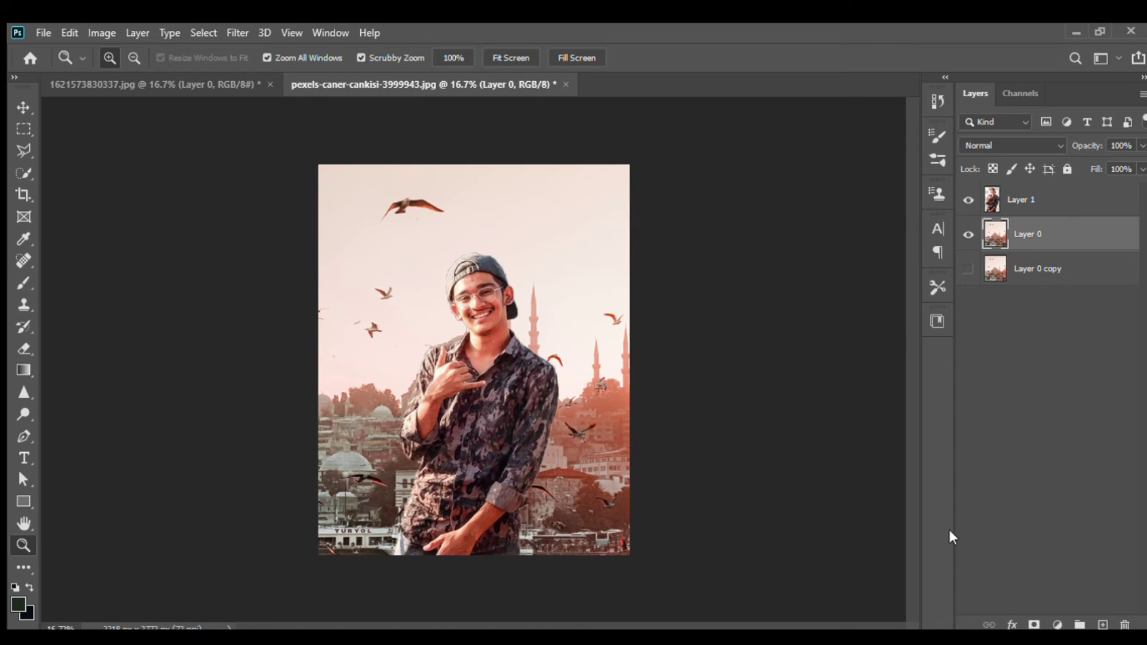
key(ctrl+e)
- Duplicate the merged Layer 0, move the copy below, hide it, and lock the backup copies
drag(1083, 199, 1113, 617)
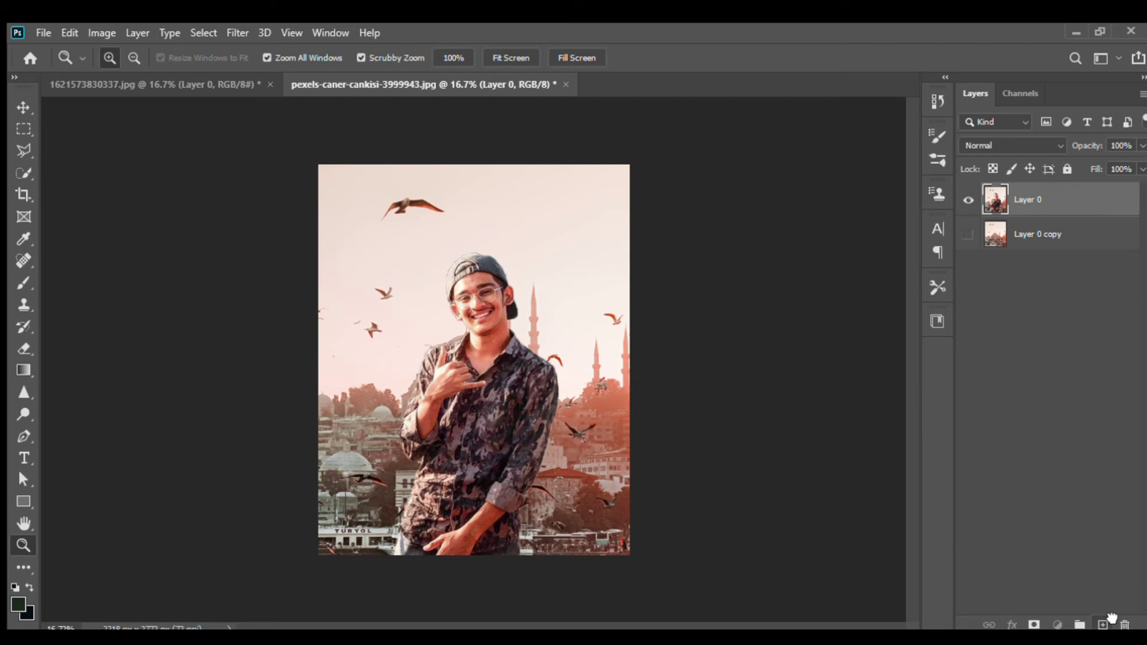
drag(1082, 197, 1082, 242)
click(968, 234)
click(1085, 236)
click(1068, 169)
click(1084, 266)
click(1067, 168)
click(1078, 200)
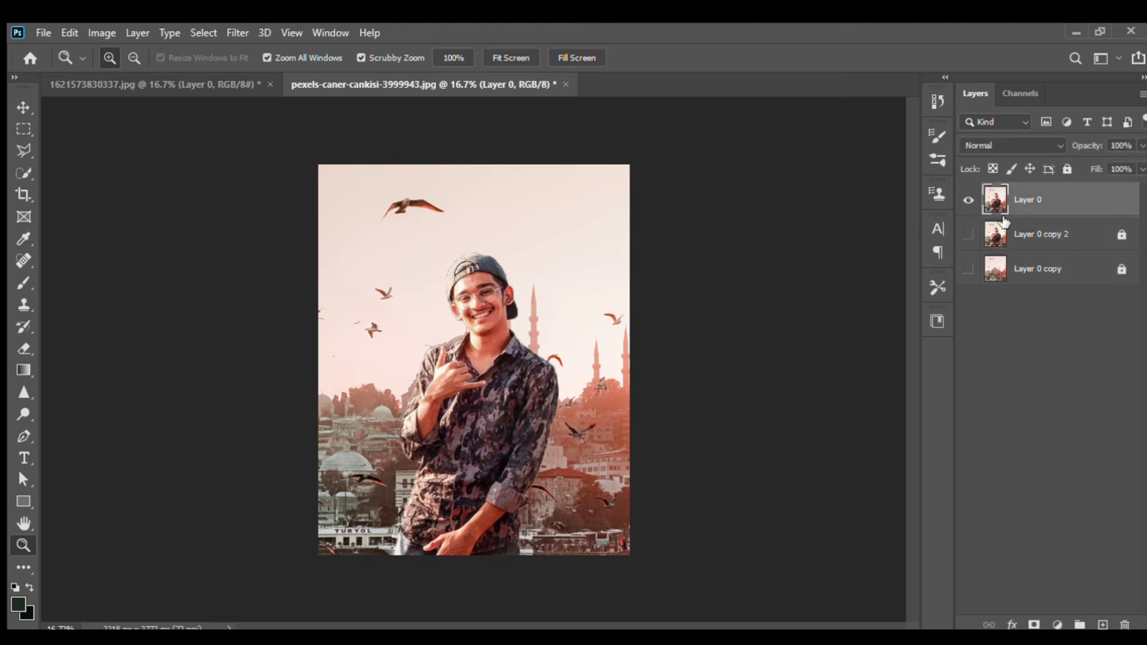
- Zoom in and out around the man's face and neck to inspect the merged composite
mouse_move(459, 330)
mouse_down()
mouse_move(526, 373)
mouse_move(478, 389)
mouse_up()
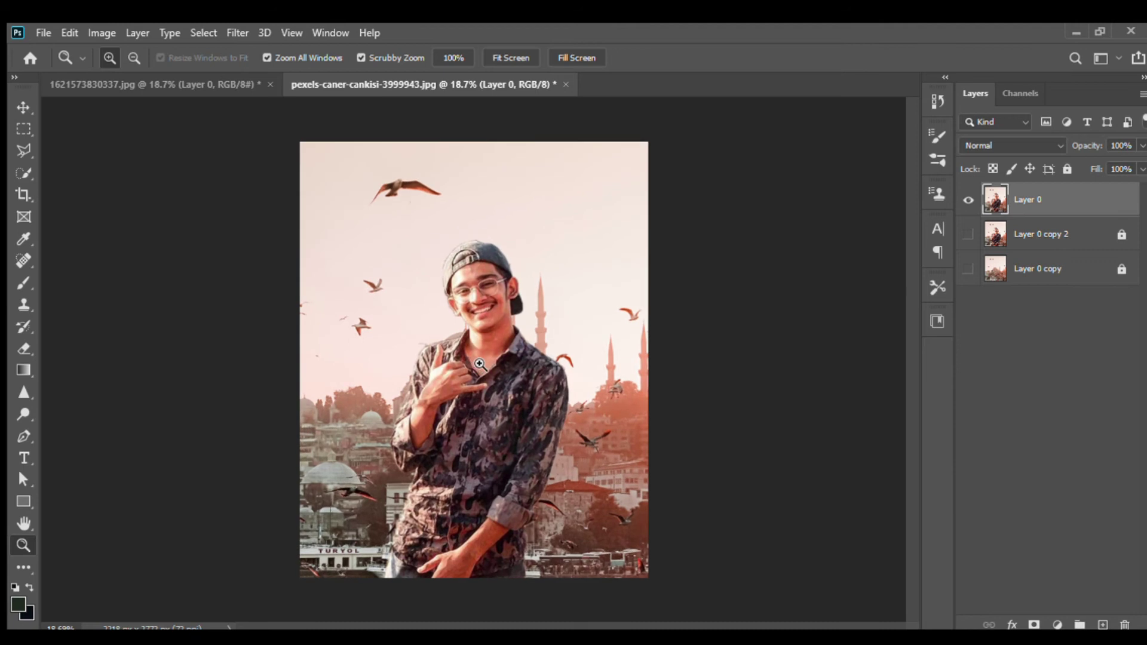
mouse_move(485, 358)
mouse_down()
mouse_move(546, 367)
mouse_move(436, 421)
mouse_up()
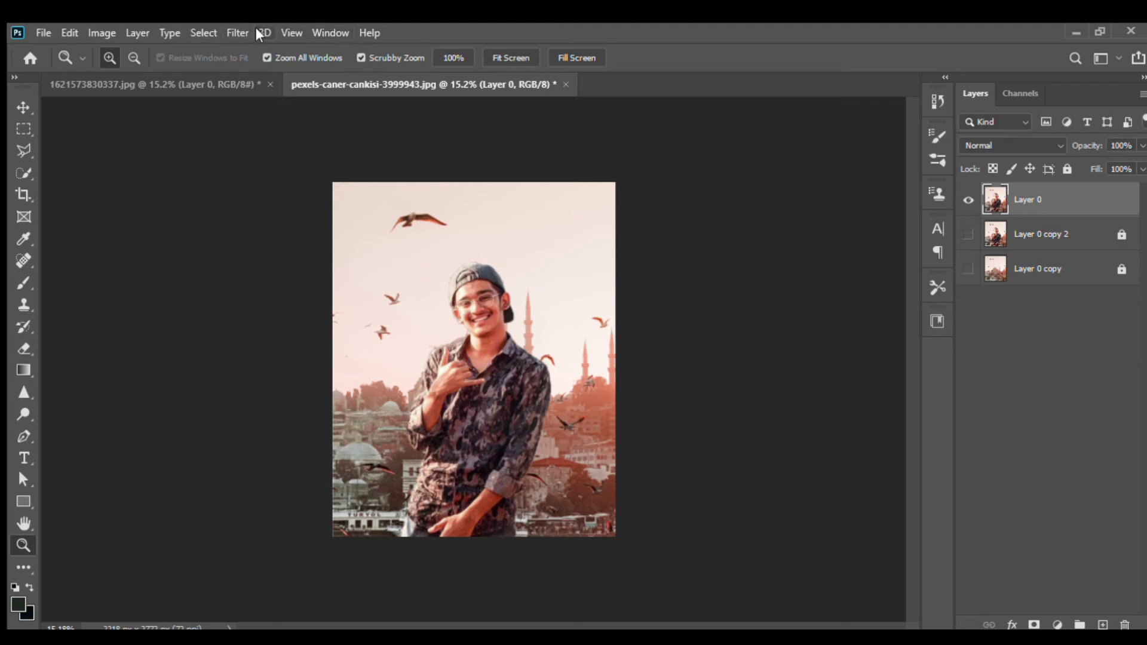
mouse_move(382, 332)
mouse_down()
mouse_move(560, 400)
mouse_move(537, 410)
mouse_up()
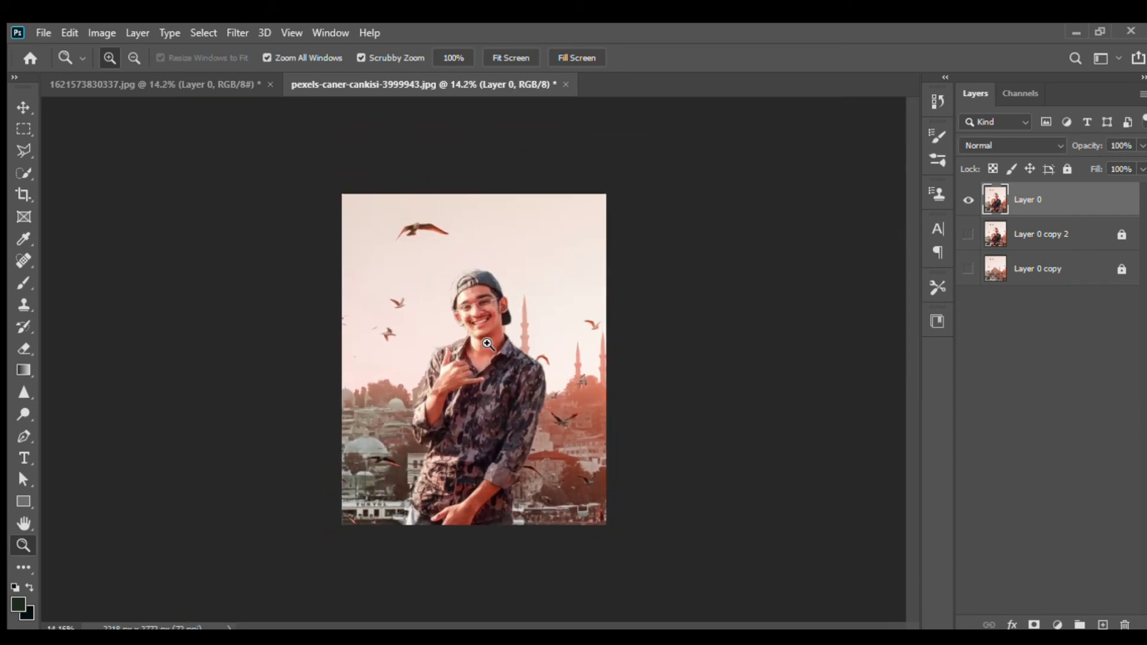
click(522, 323)
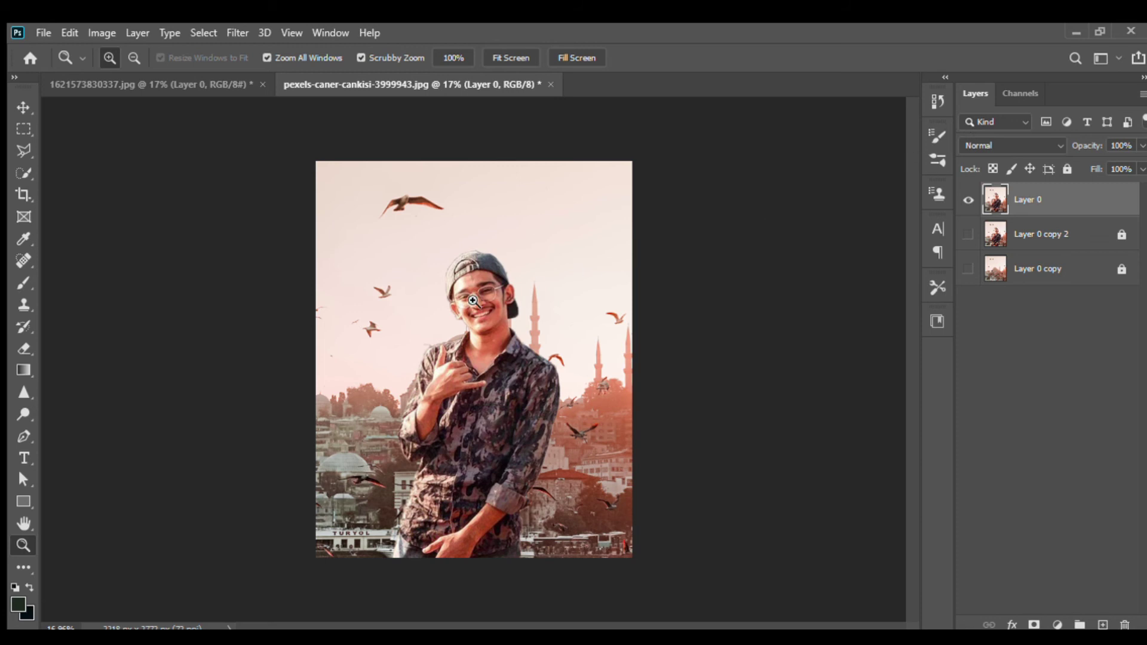
drag(490, 300, 470, 313)
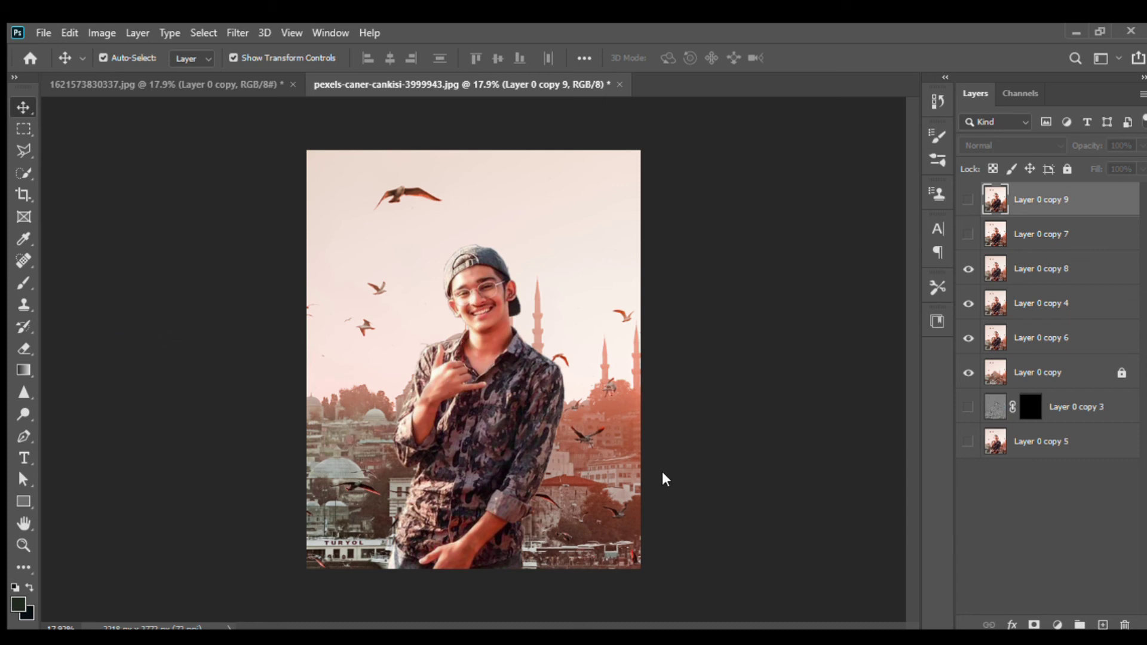
- Place the name logo watermark on the canvas left of the man and confirm it
drag(474, 359, 378, 353)
click(23, 545)
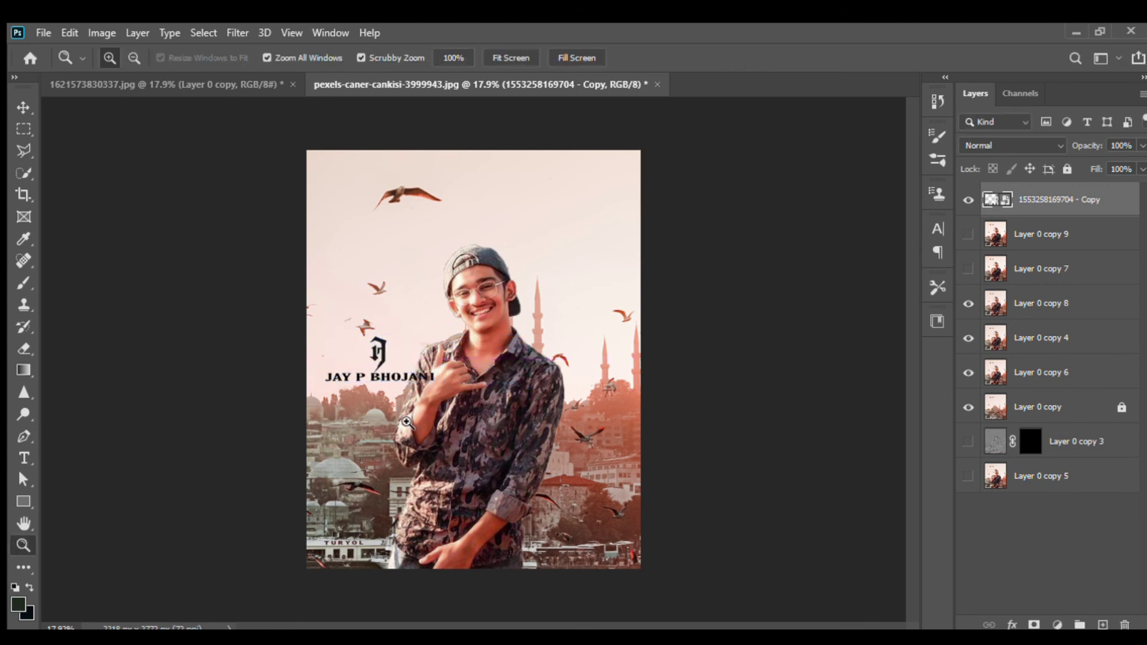
drag(430, 420, 480, 477)
scroll(480, 477, up, 1)
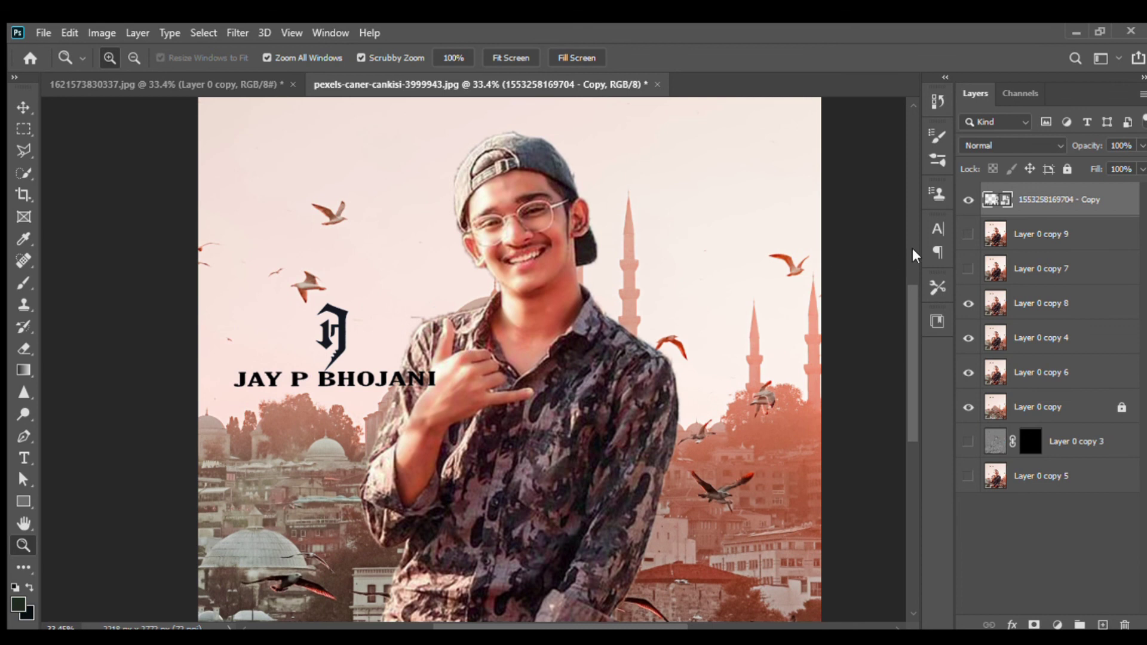
- Scale the logo down to about 51% and nudge it slightly left
click(23, 128)
click(23, 107)
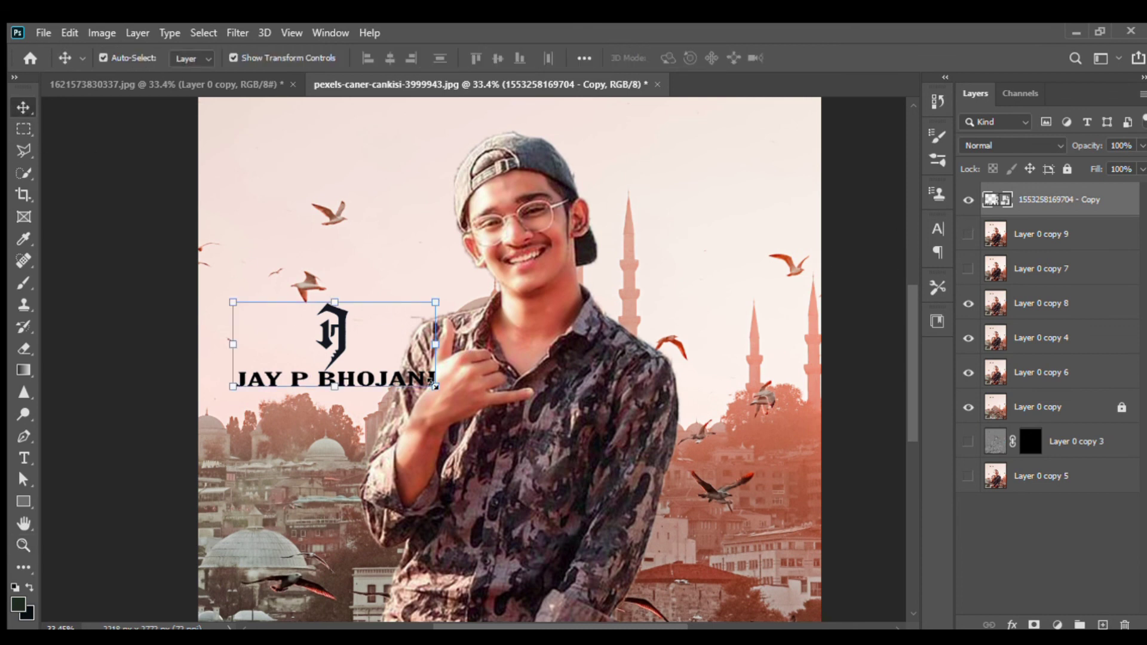
drag(434, 388, 388, 368)
drag(332, 345, 306, 344)
key(z)
mouse_move(713, 297)
mouse_down()
mouse_move(486, 435)
mouse_move(556, 471)
mouse_move(454, 472)
mouse_up()
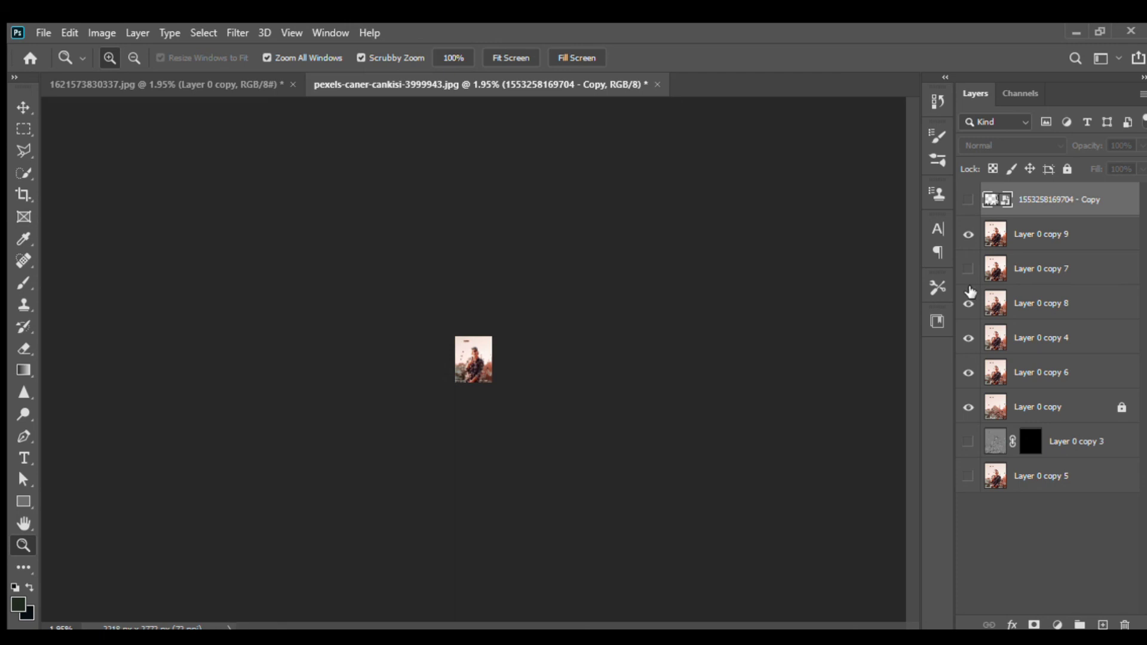